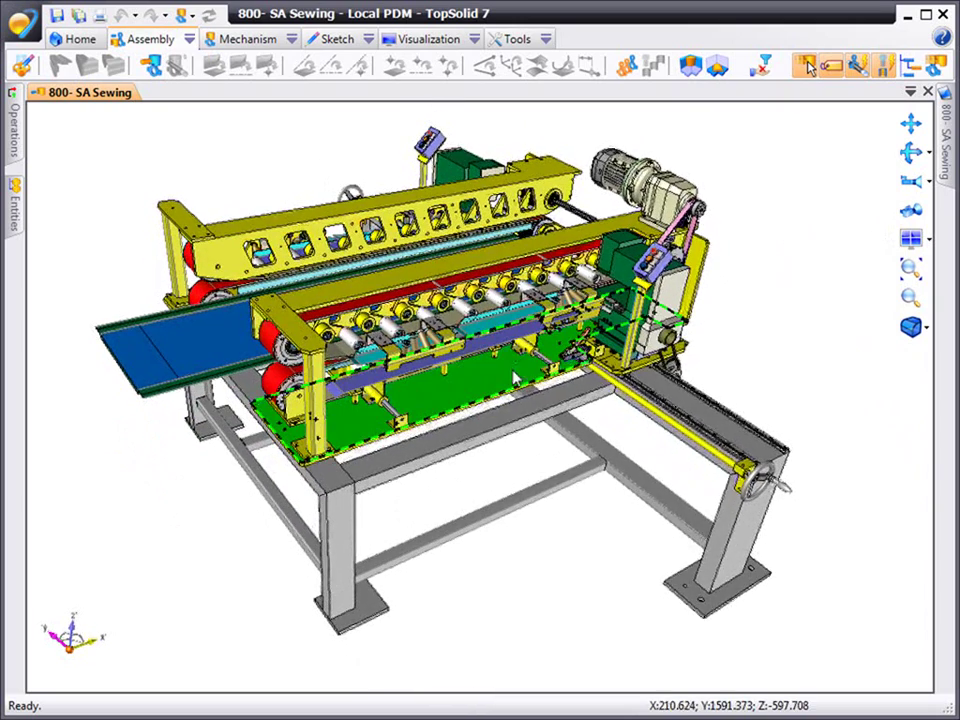
- Open the ENS ENTRAINEMENT D drive sub-assembly in its own document via Others > Open Document
{"action": "right_click", "coordinate": [513, 373]}
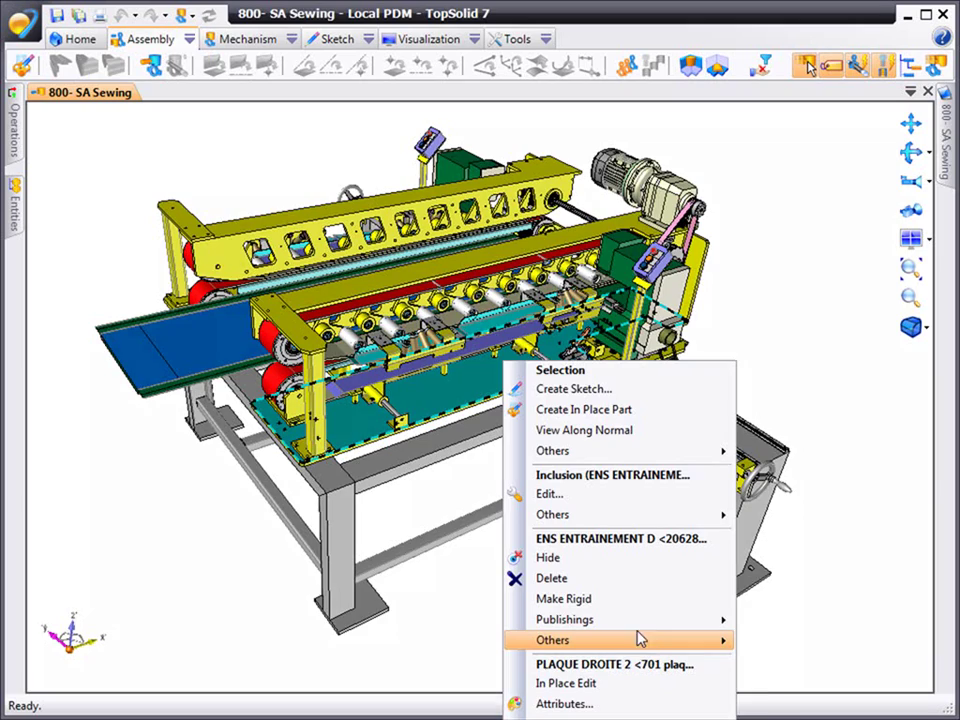
{"action": "mouse_move", "coordinate": [649, 643]}
{"action": "left_click", "coordinate": [789, 704]}
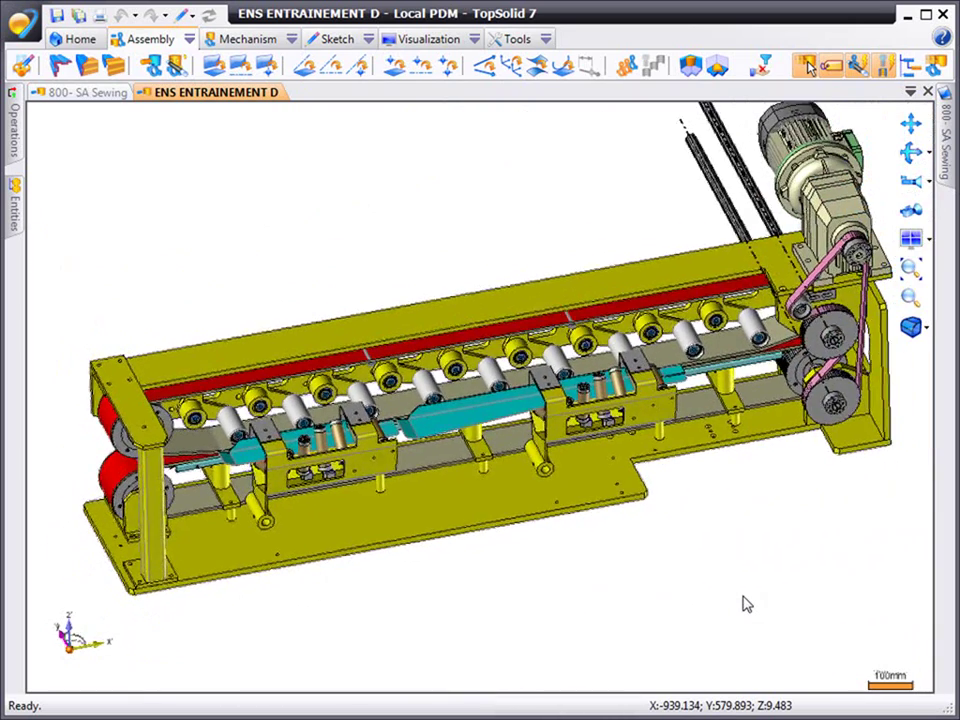
- Create a new draft document from the Assemblage A1 ISO paysage template
{"action": "left_click", "coordinate": [64, 38]}
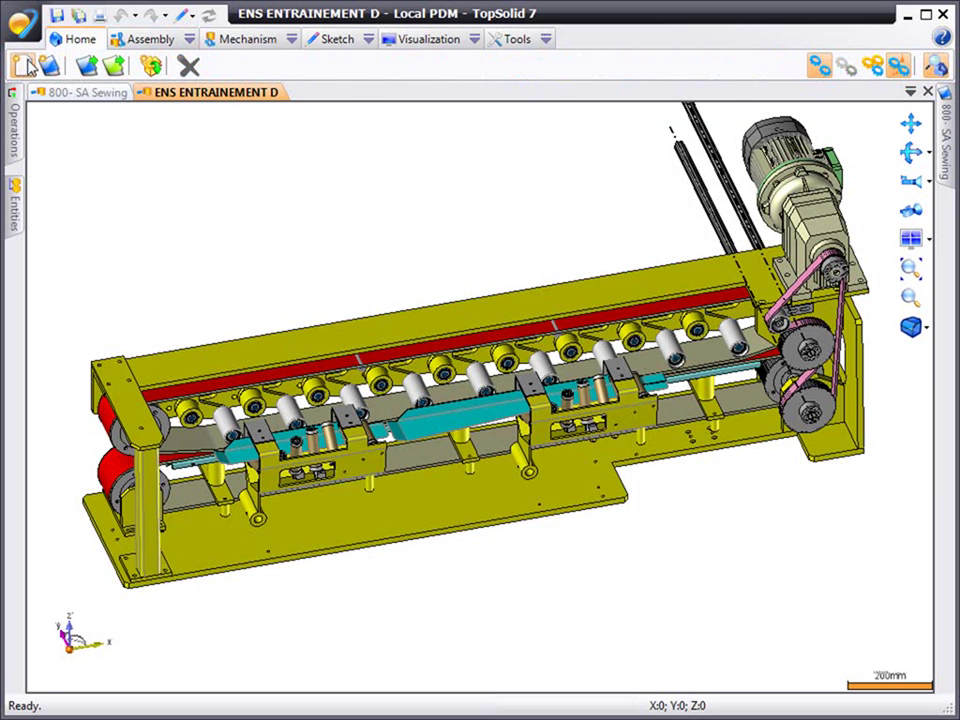
{"action": "left_click", "coordinate": [26, 66]}
{"action": "left_click", "coordinate": [245, 259]}
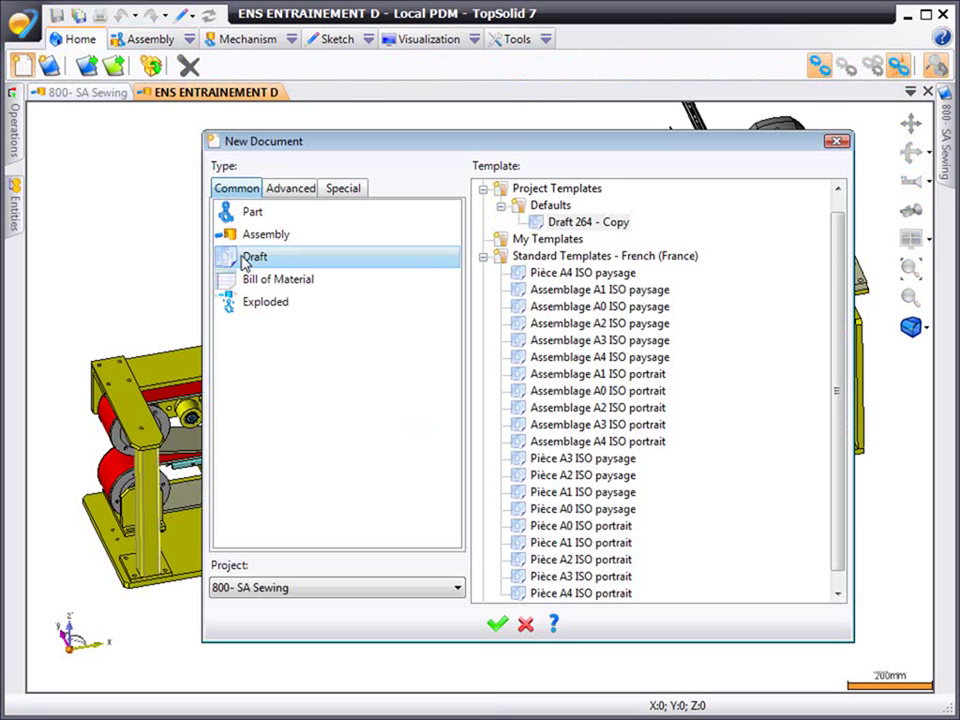
{"action": "left_click", "coordinate": [613, 292]}
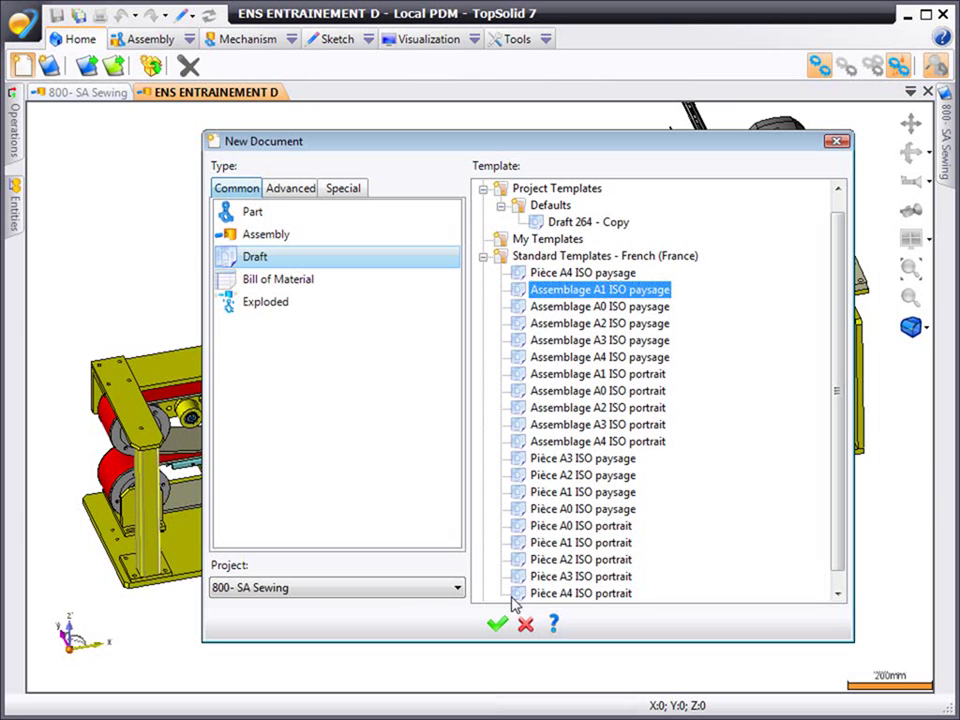
{"action": "double_click", "coordinate": [508, 289]}
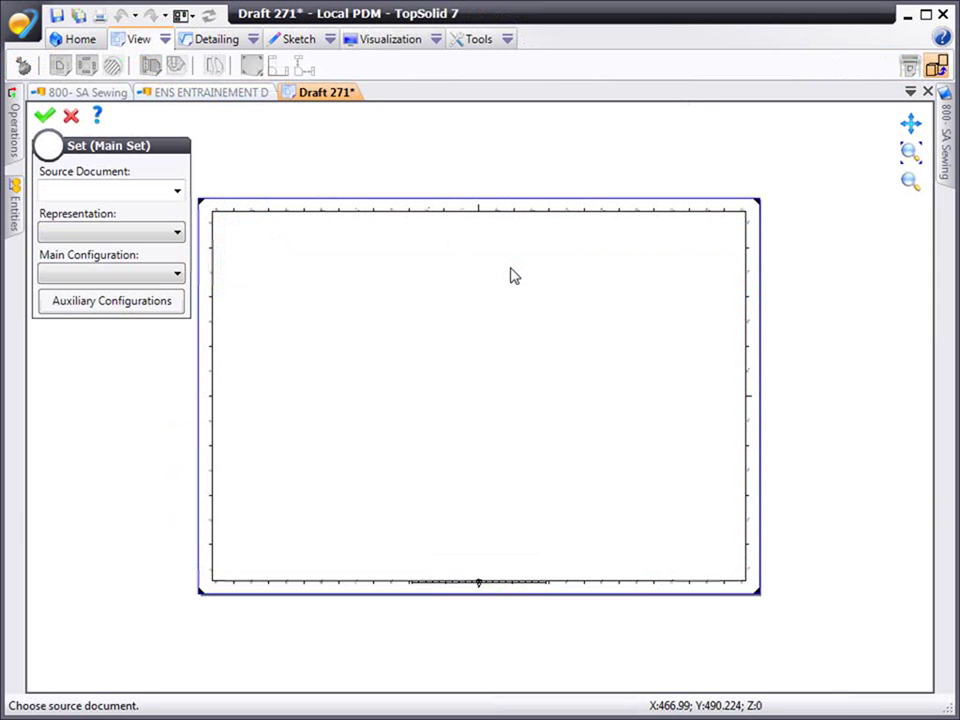
- Set ENS ENTRAINEMENT D as the draft's source document and begin the main view
{"action": "left_click", "coordinate": [177, 190]}
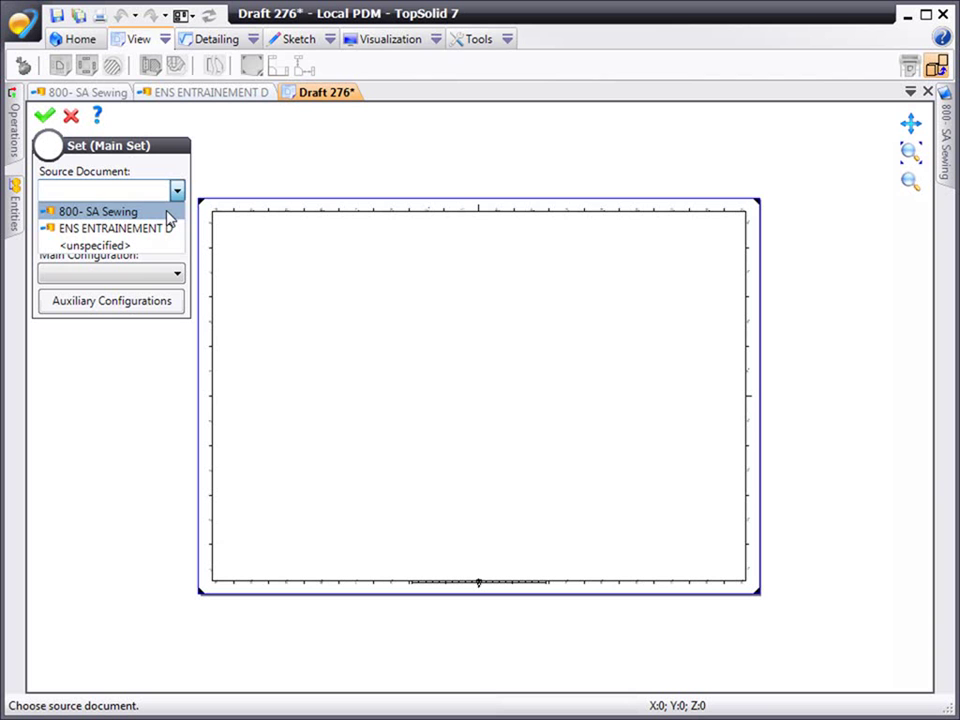
{"action": "left_click", "coordinate": [166, 232]}
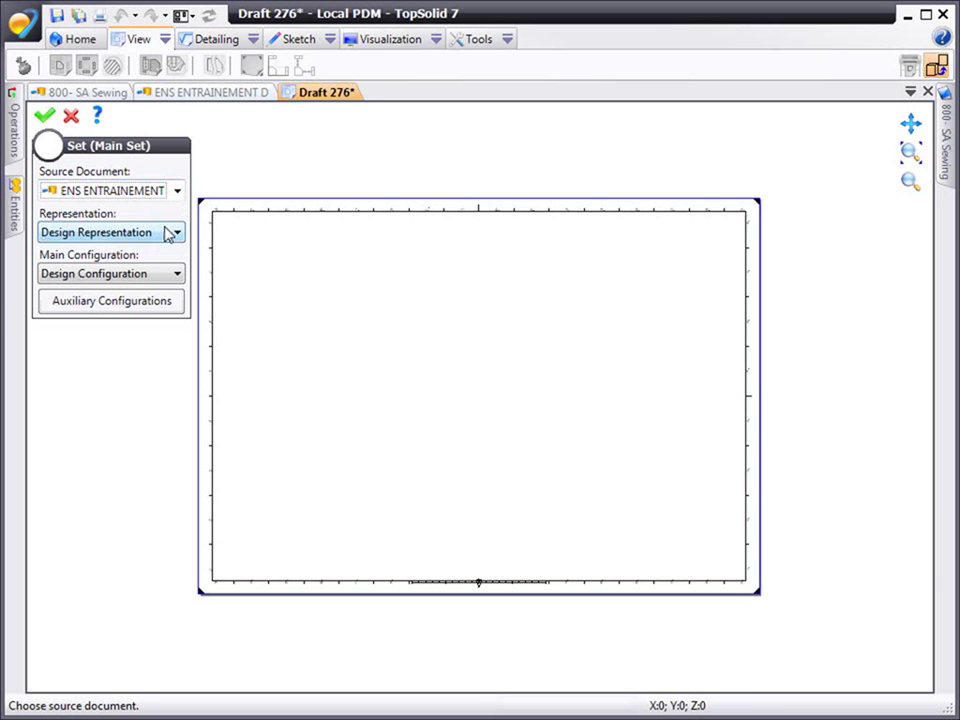
{"action": "left_click", "coordinate": [44, 116]}
{"action": "left_click", "coordinate": [60, 67]}
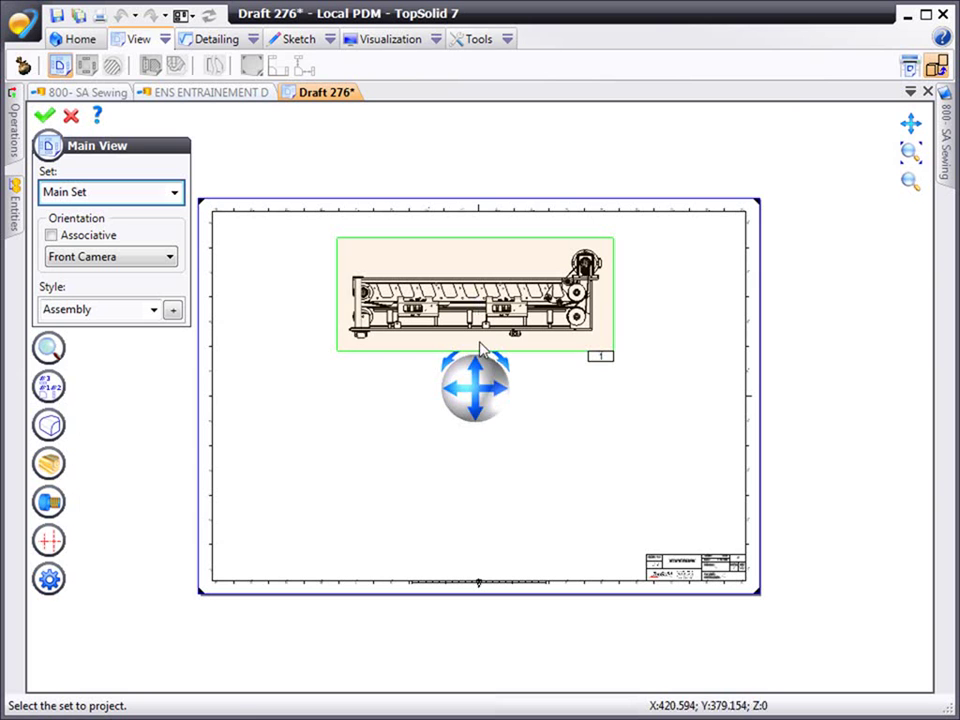
- Place the front main view, add projected views below and left of View 1, and arrange them in the frame
{"action": "left_click", "coordinate": [481, 356]}
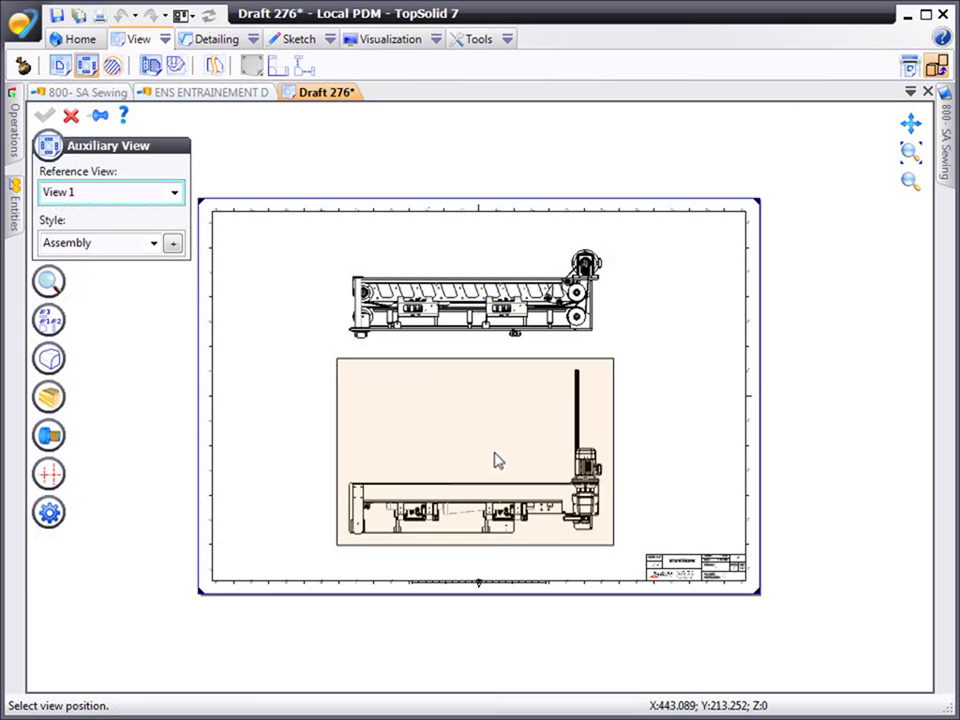
{"action": "left_click", "coordinate": [472, 451]}
{"action": "key", "text": "Return"}
{"action": "left_click", "coordinate": [400, 300]}
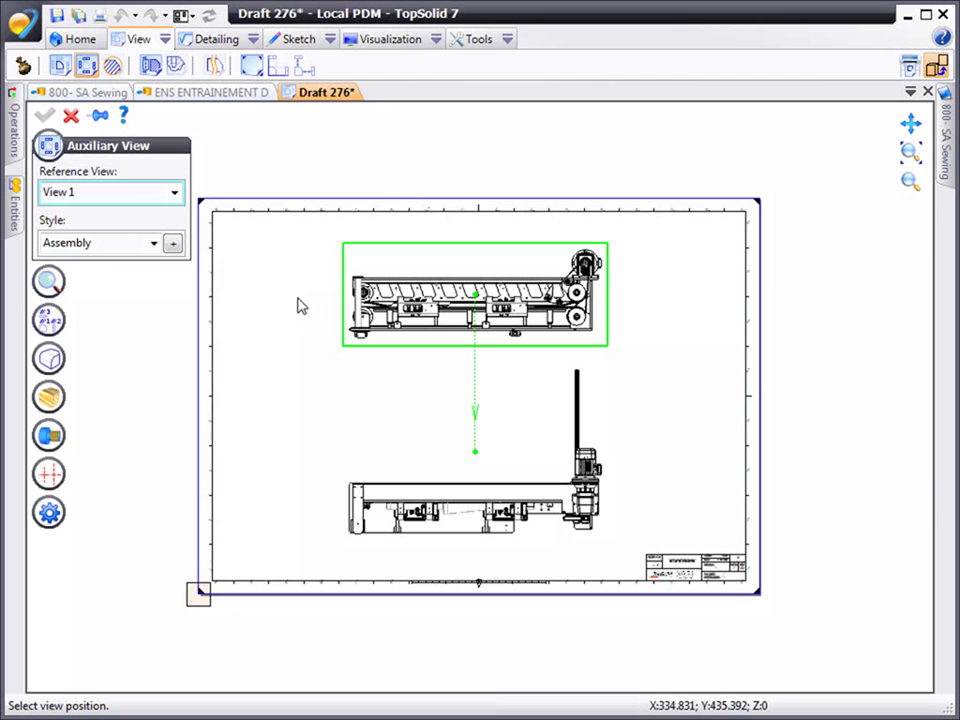
{"action": "left_click", "coordinate": [243, 290]}
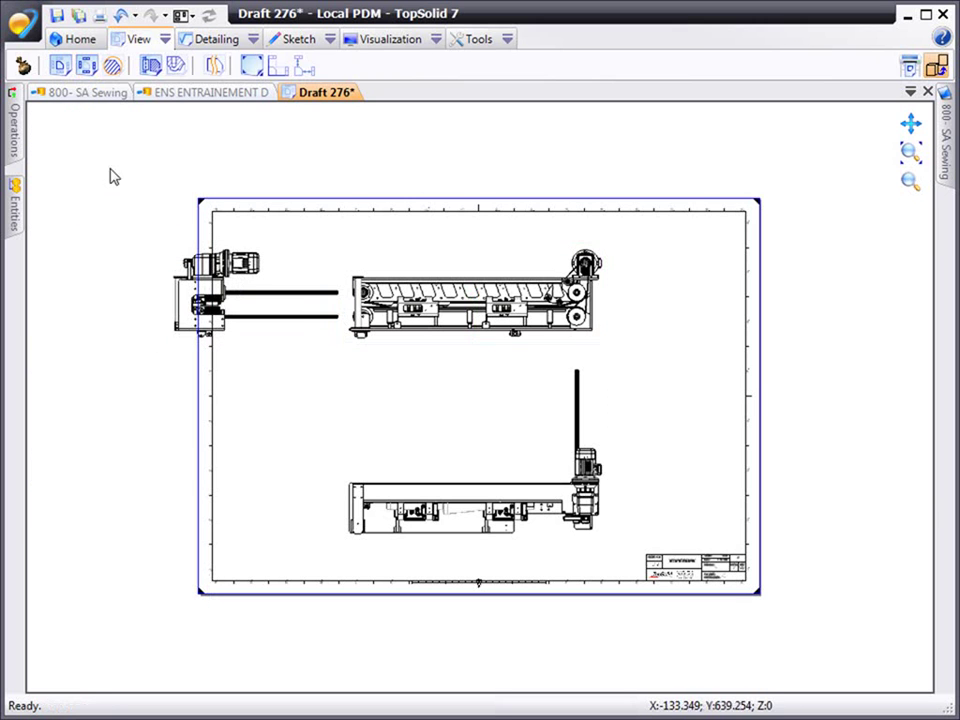
{"action": "left_click", "coordinate": [251, 66]}
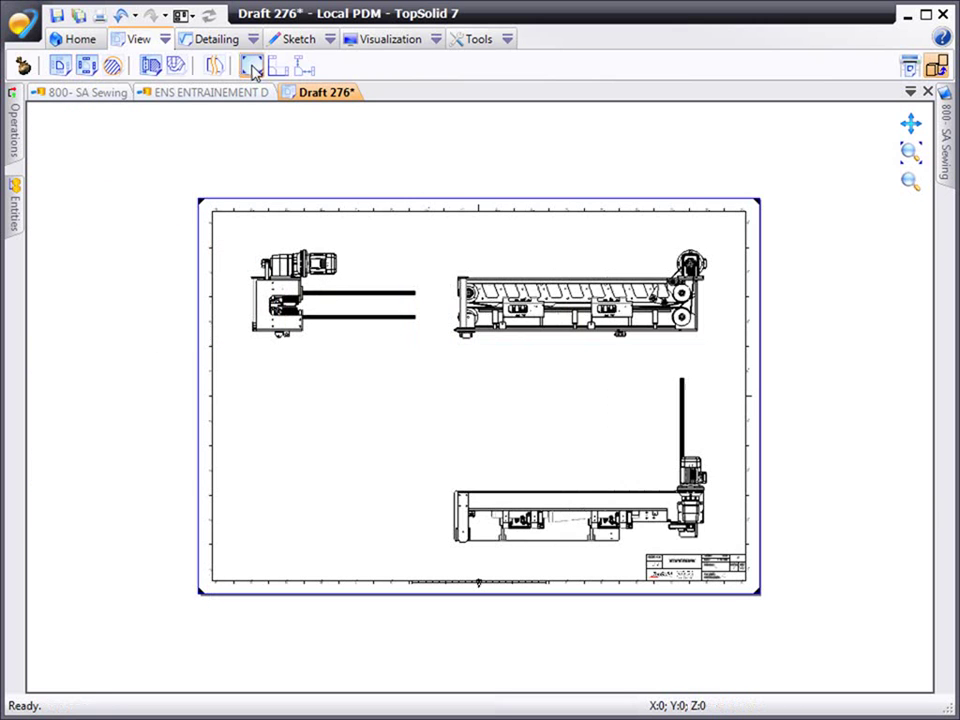
{"action": "scroll", "coordinate": [590, 485], "scroll_direction": "up", "scroll_amount": 3}
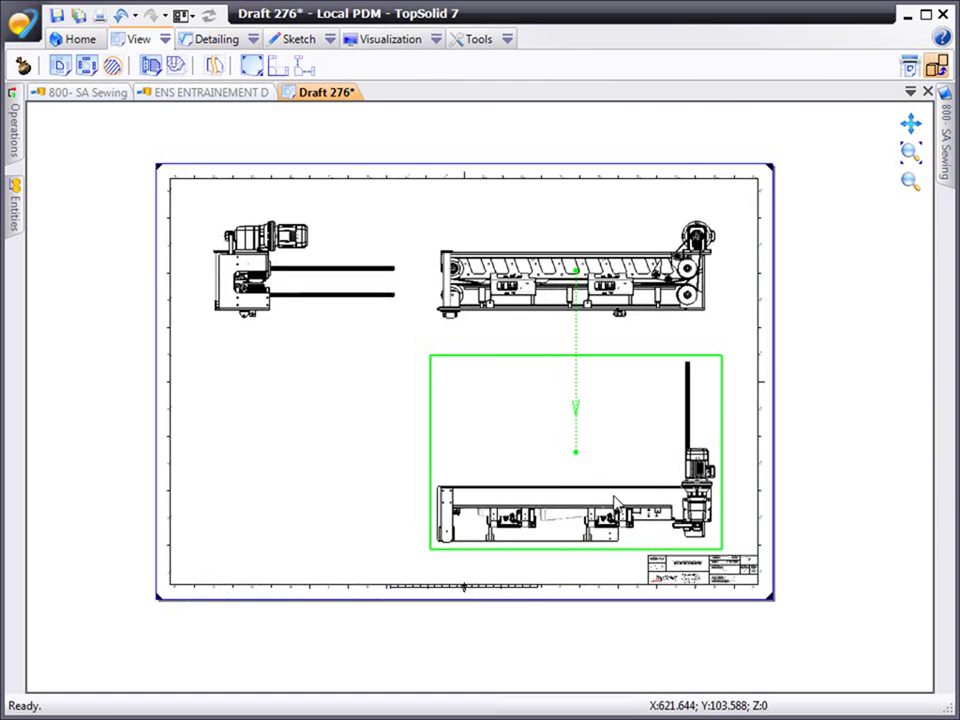
- Start an interrupted view on View 2 along the Absolute X Axis
{"action": "left_click", "coordinate": [213, 66]}
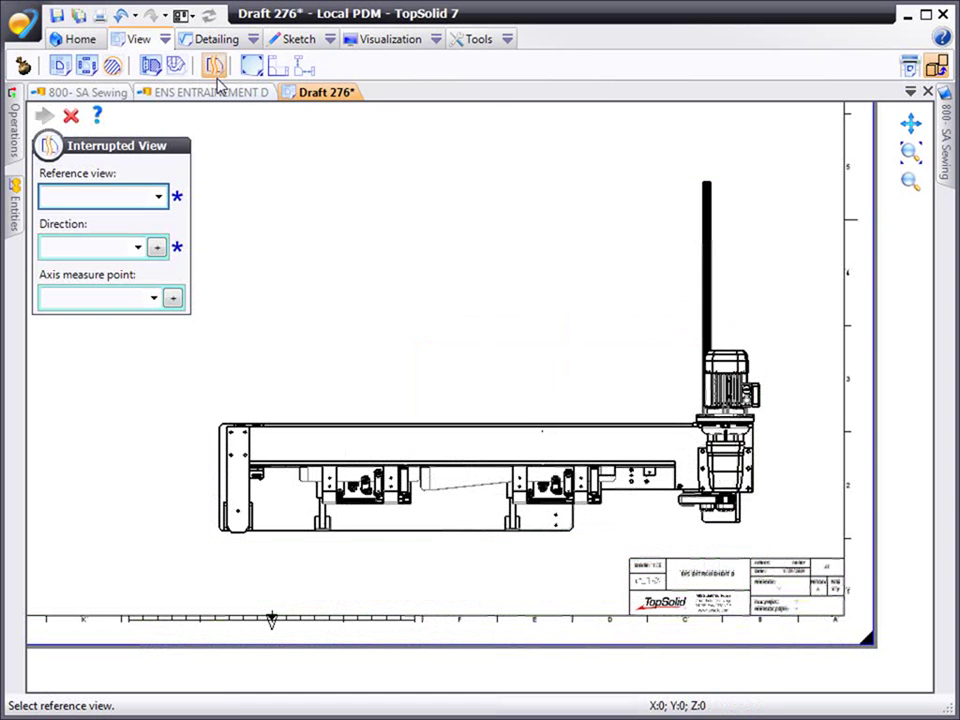
{"action": "left_click", "coordinate": [370, 435]}
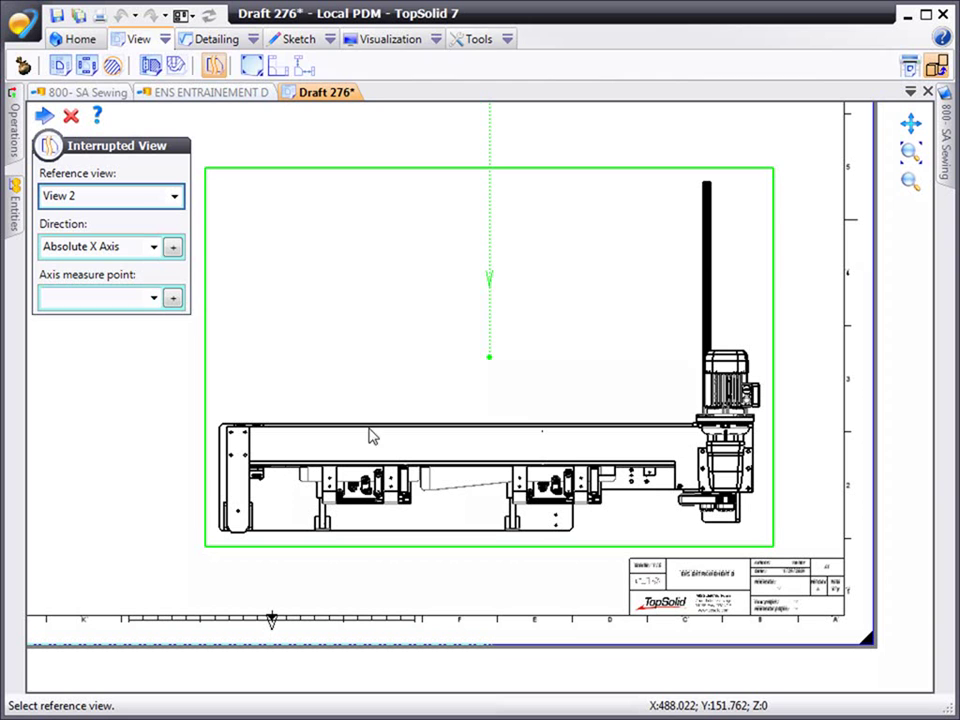
{"action": "left_click", "coordinate": [44, 118]}
- Draw four slanted break lines across View 2 from above to below the view
{"action": "left_click", "coordinate": [303, 315]}
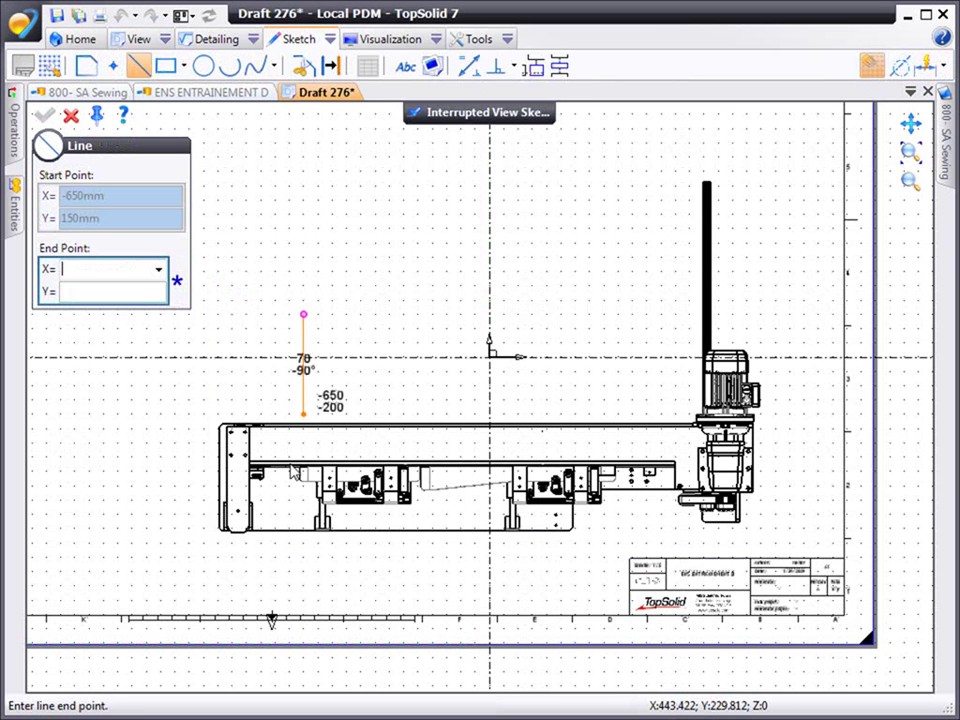
{"action": "left_click", "coordinate": [254, 571]}
{"action": "left_click", "coordinate": [453, 315]}
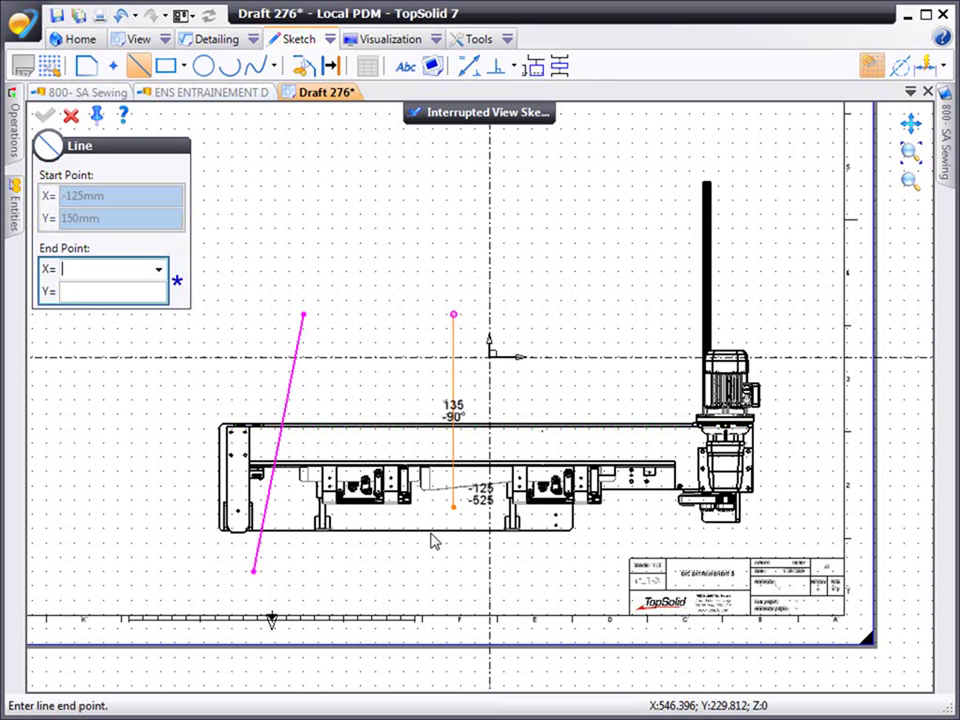
{"action": "left_click", "coordinate": [396, 571]}
{"action": "left_click", "coordinate": [568, 315]}
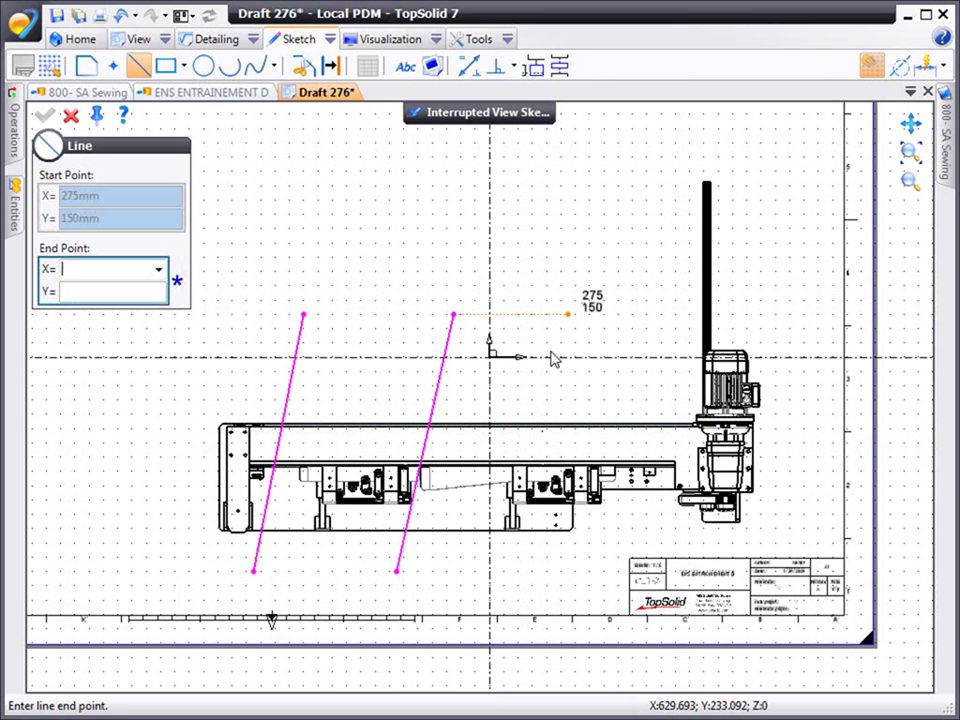
{"action": "left_click", "coordinate": [489, 571]}
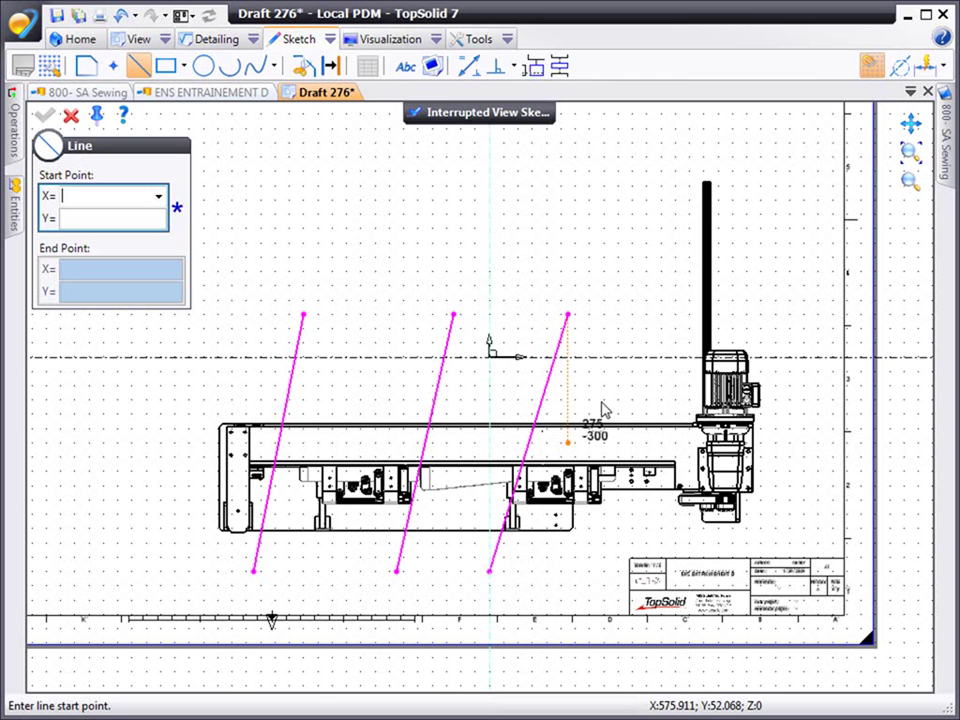
{"action": "left_click", "coordinate": [667, 316]}
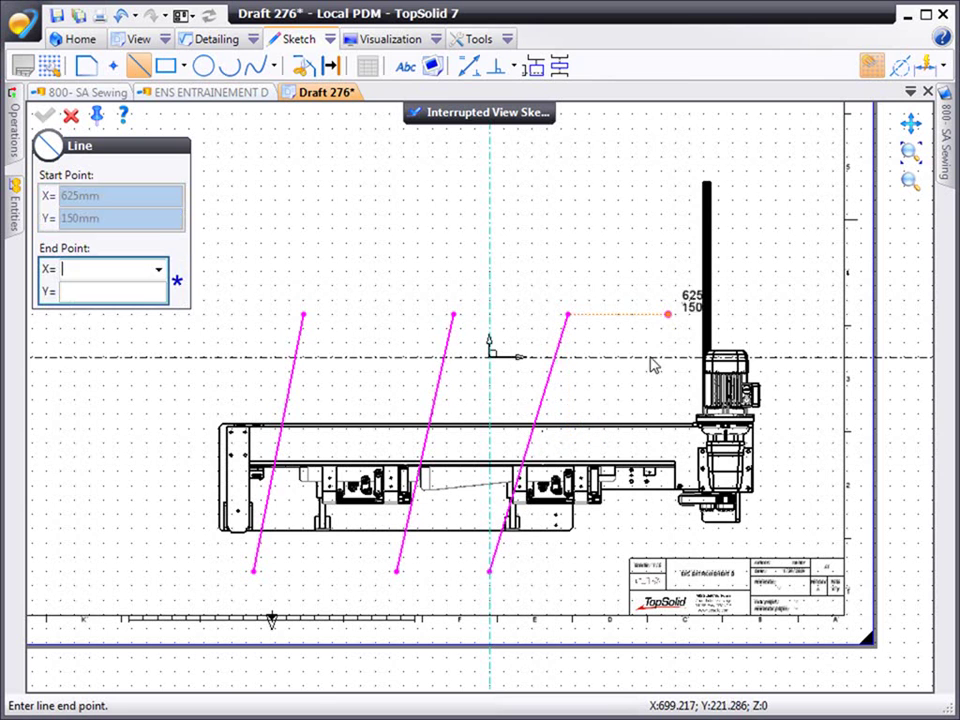
{"action": "left_click", "coordinate": [568, 571]}
{"action": "left_click", "coordinate": [71, 116]}
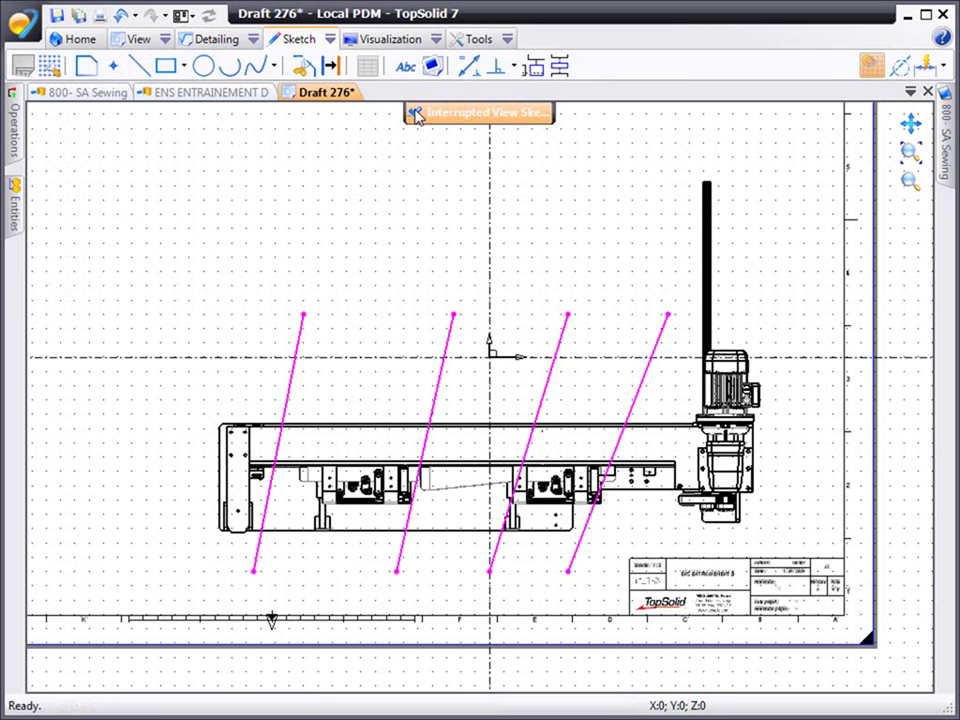
- Show the interruption edges as red dash-dot lines and validate View 2's interrupted view
{"action": "left_click", "coordinate": [416, 116]}
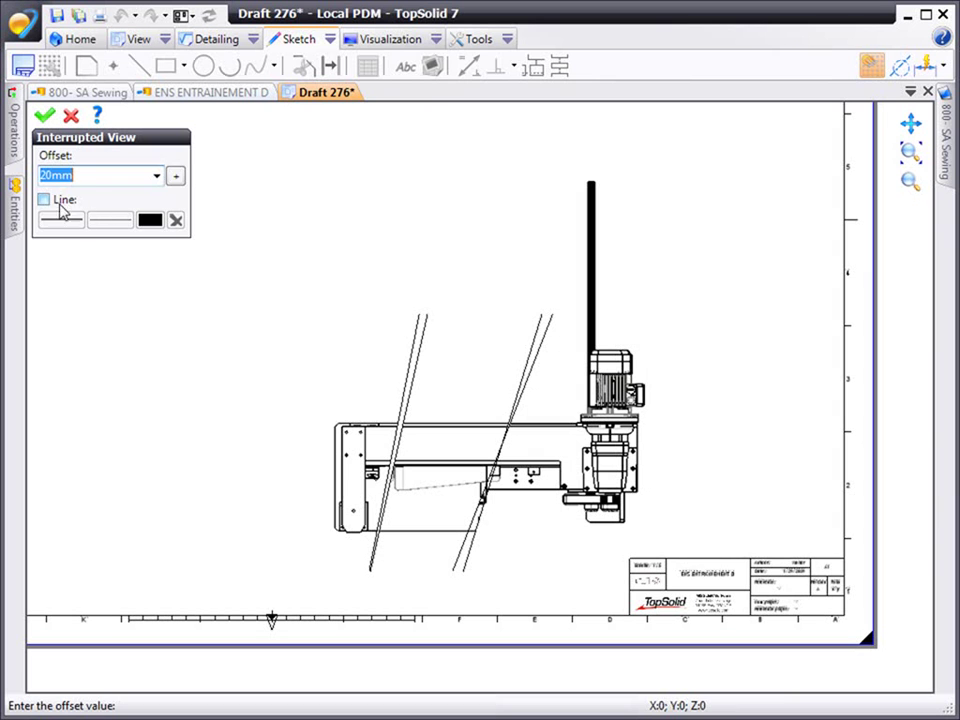
{"action": "left_click", "coordinate": [44, 200]}
{"action": "left_click", "coordinate": [63, 222]}
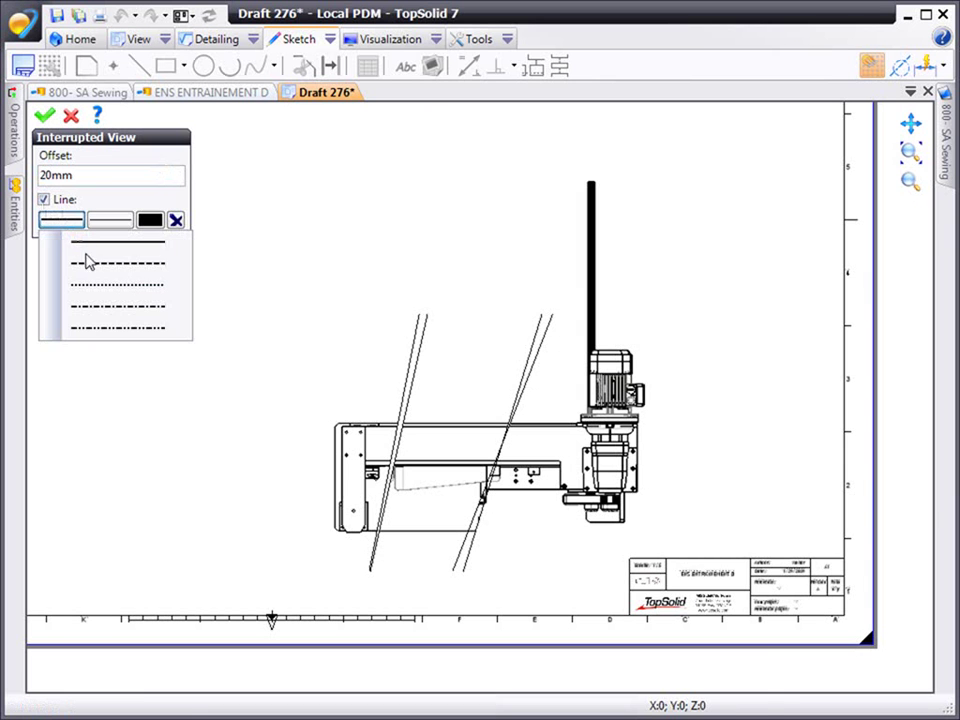
{"action": "left_click", "coordinate": [99, 308]}
{"action": "left_click", "coordinate": [150, 220]}
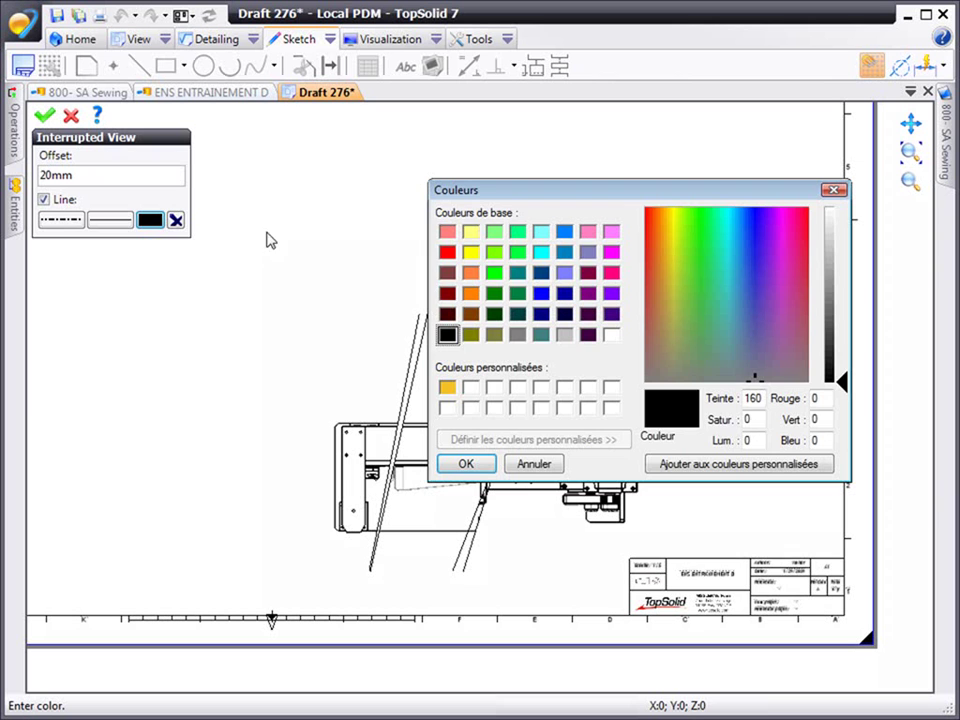
{"action": "left_click", "coordinate": [448, 253]}
{"action": "left_click", "coordinate": [466, 464]}
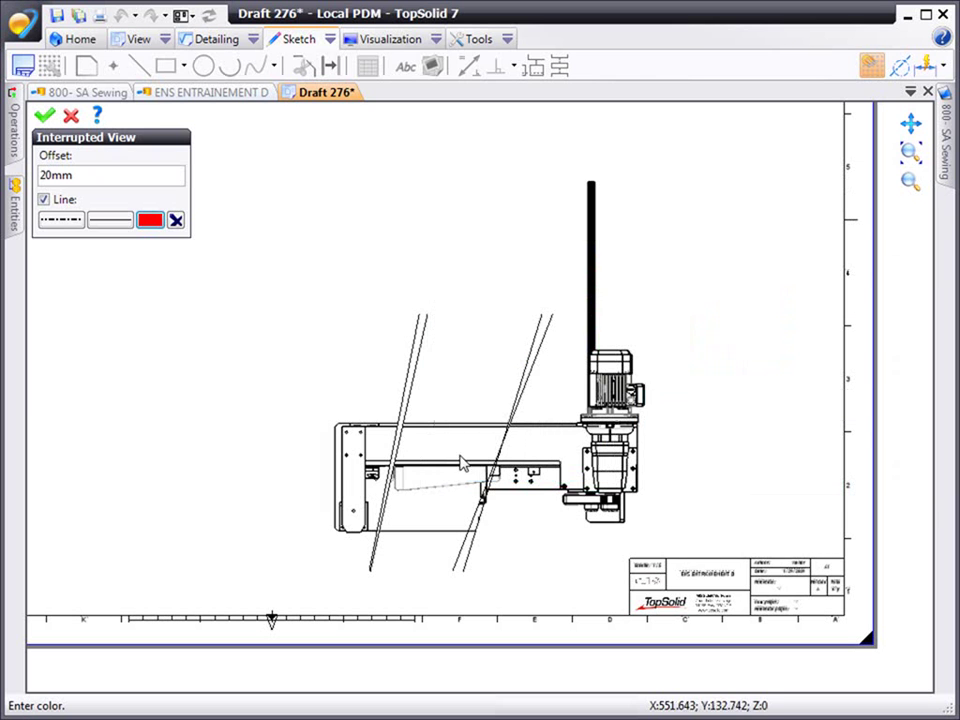
{"action": "left_click", "coordinate": [44, 118]}
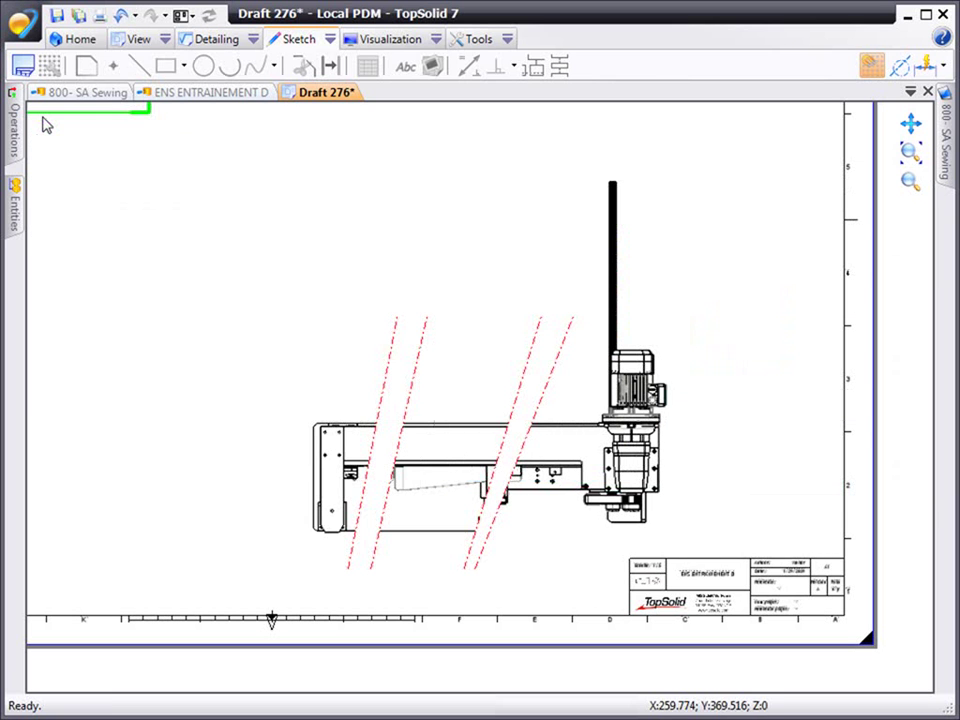
{"action": "left_click", "coordinate": [909, 153]}
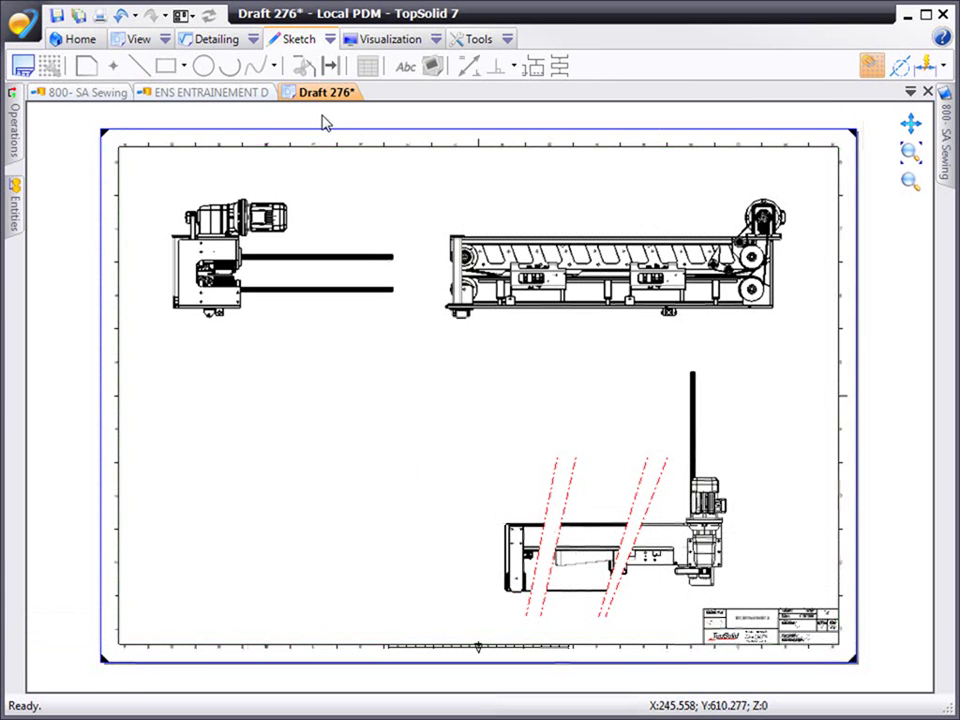
- From ENS ENTRAINEMENT D, open the ENS OURLEUR 2eme DROIT hemmer sub-assembly as its own document
{"action": "left_click", "coordinate": [222, 97]}
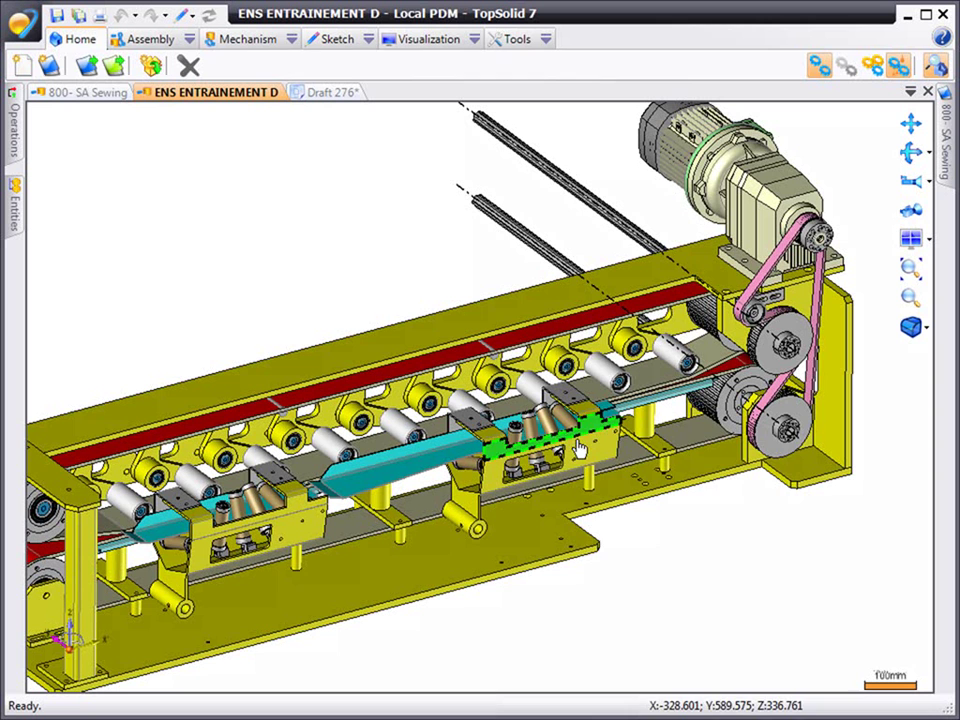
{"action": "right_click", "coordinate": [578, 446]}
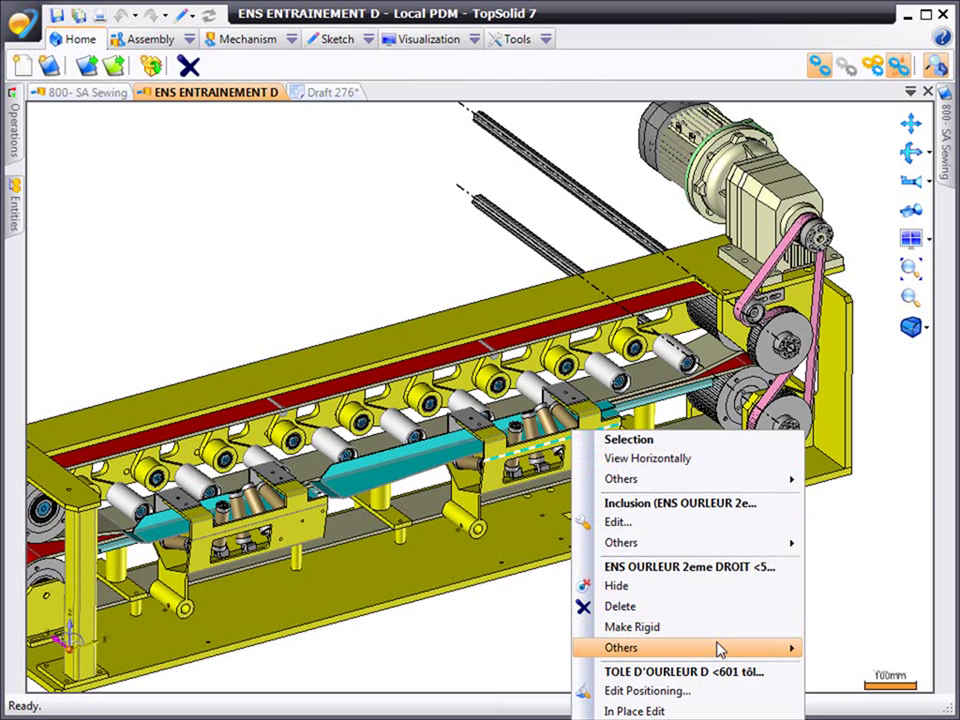
{"action": "mouse_move", "coordinate": [795, 650]}
{"action": "left_click", "coordinate": [855, 709]}
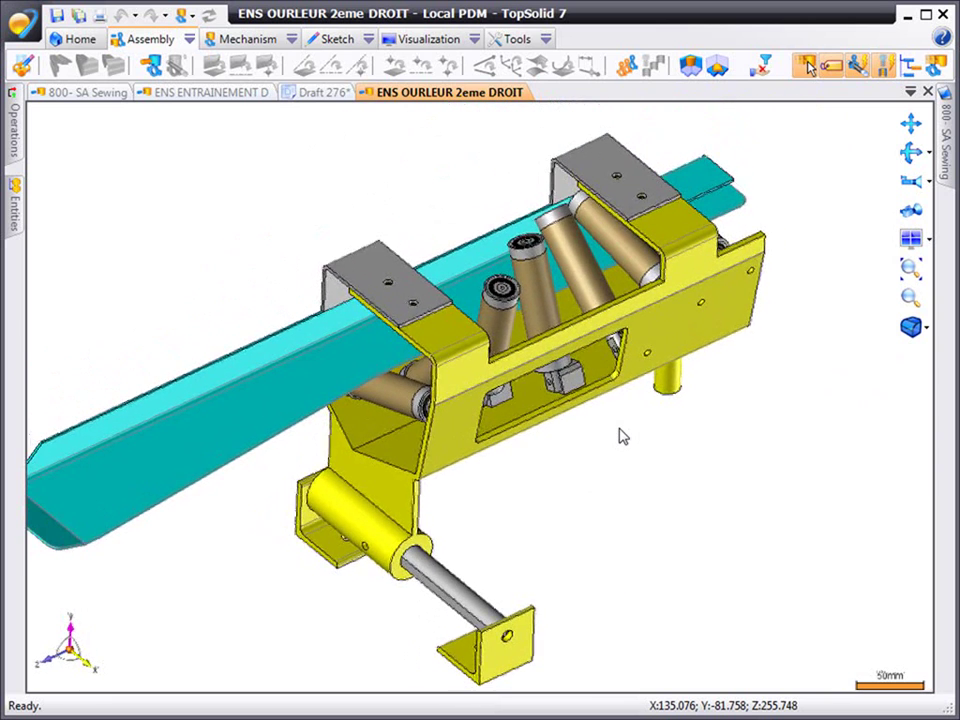
- Show the hemmer sub-assembly in the project tree and pin the panel open
{"action": "right_click", "coordinate": [467, 97]}
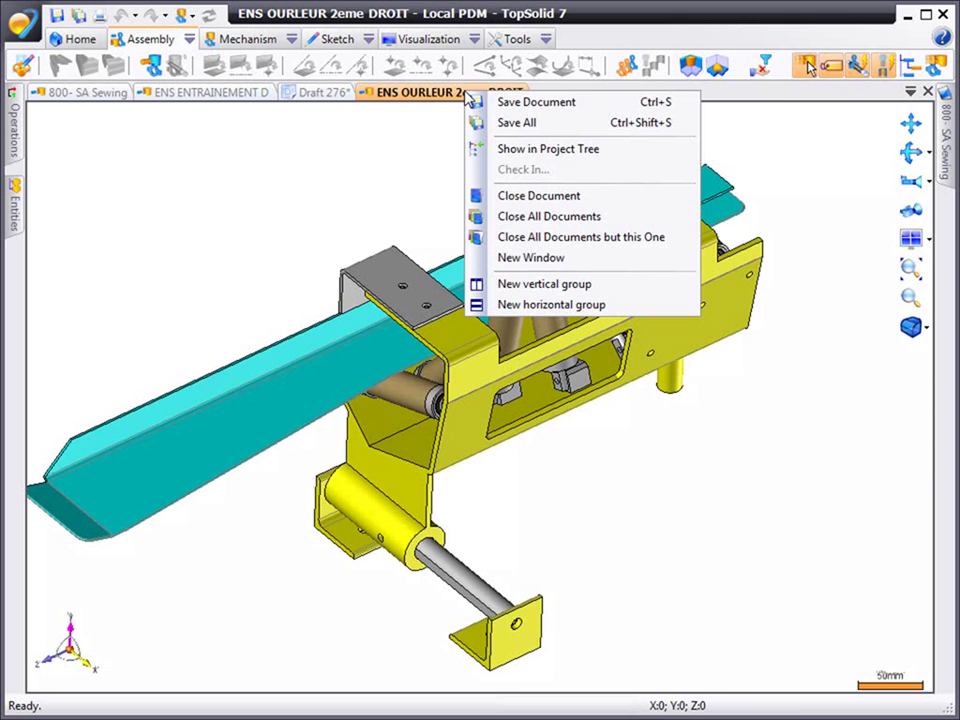
{"action": "left_click", "coordinate": [510, 148]}
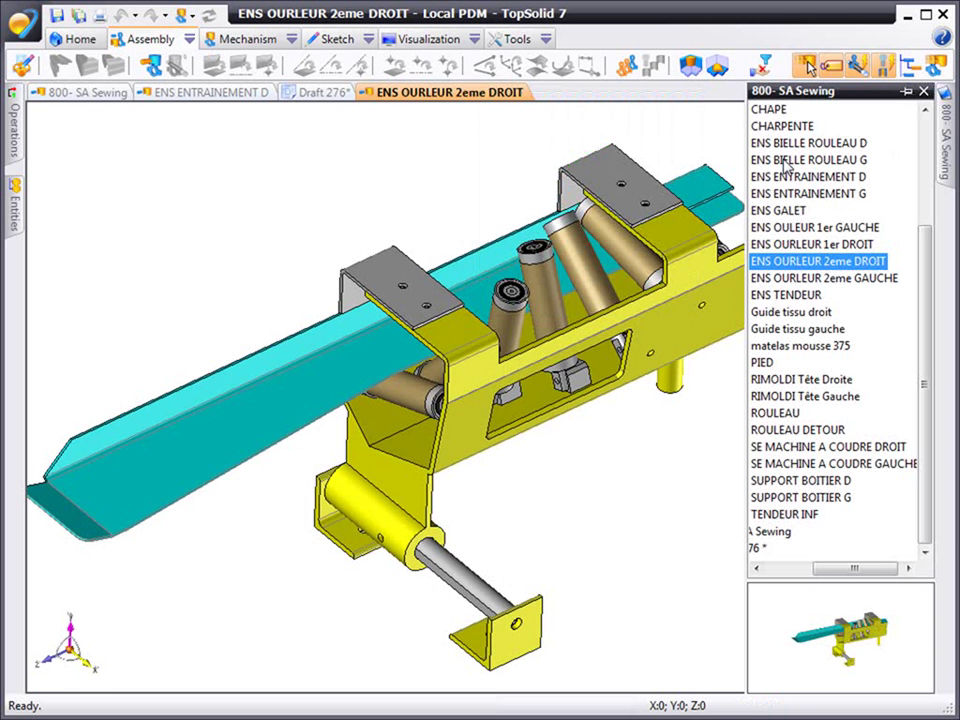
{"action": "left_click", "coordinate": [905, 93]}
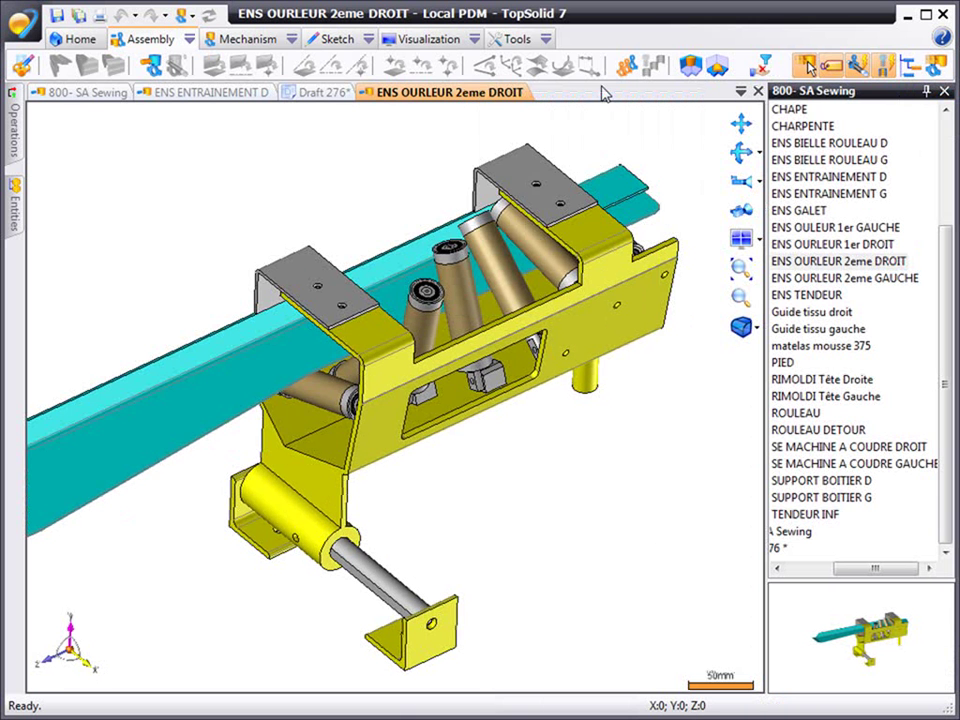
- Drag ENS OURLEUR 2eme DROIT from the project tree onto Draft 276 as View 4 at scale factor 2
{"action": "left_click", "coordinate": [325, 92]}
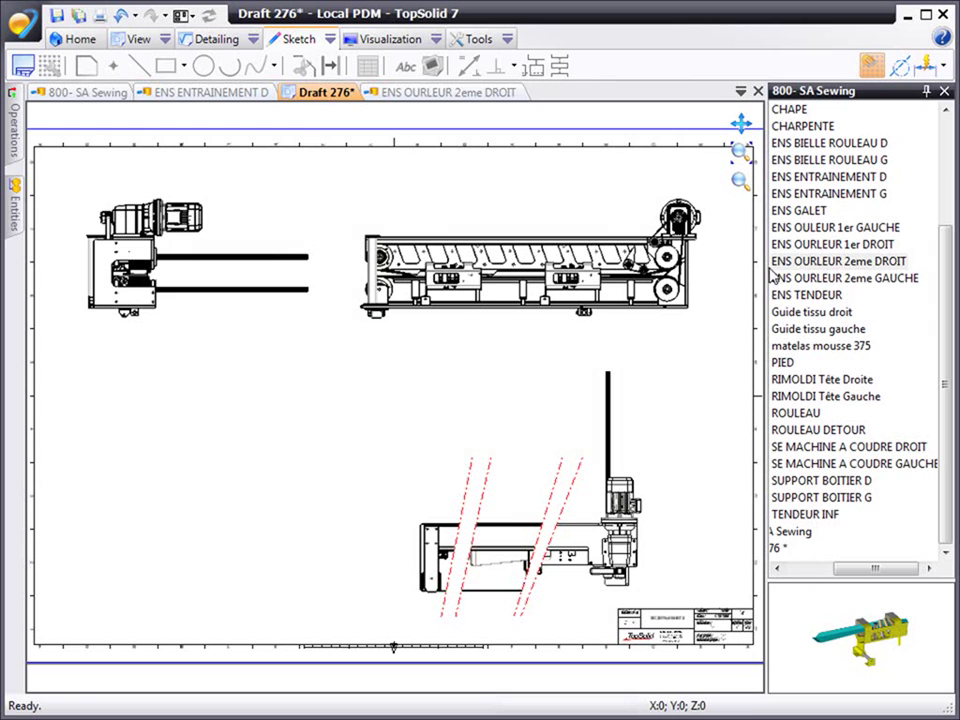
{"action": "left_click", "coordinate": [820, 264]}
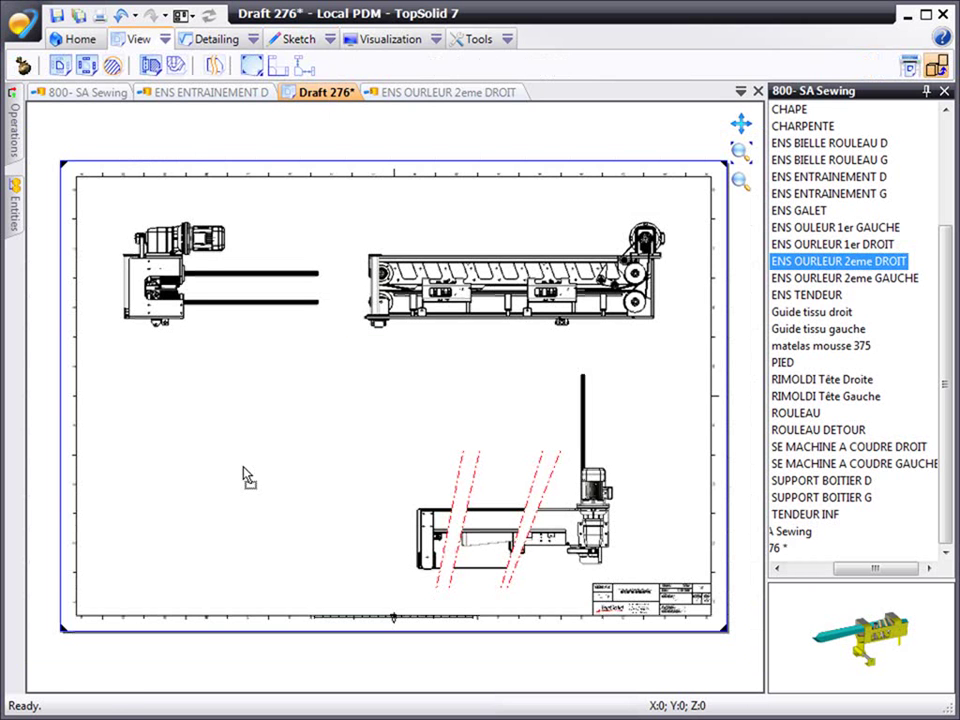
{"action": "left_click_drag", "start_coordinate": [248, 478], "coordinate": [246, 476]}
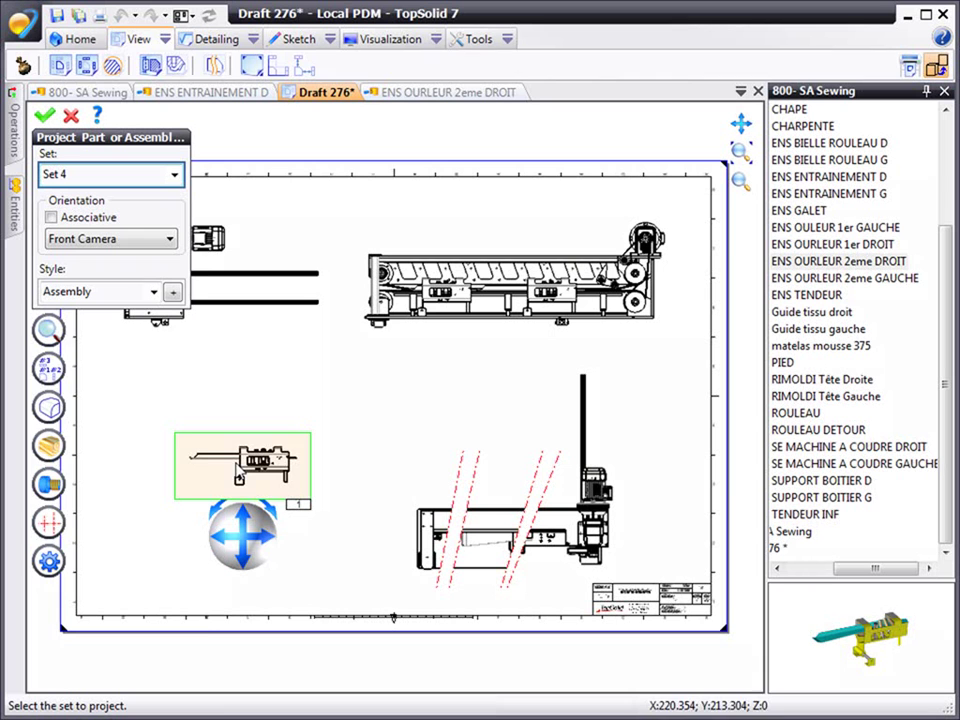
{"action": "left_click", "coordinate": [50, 331]}
{"action": "left_click", "coordinate": [67, 469]}
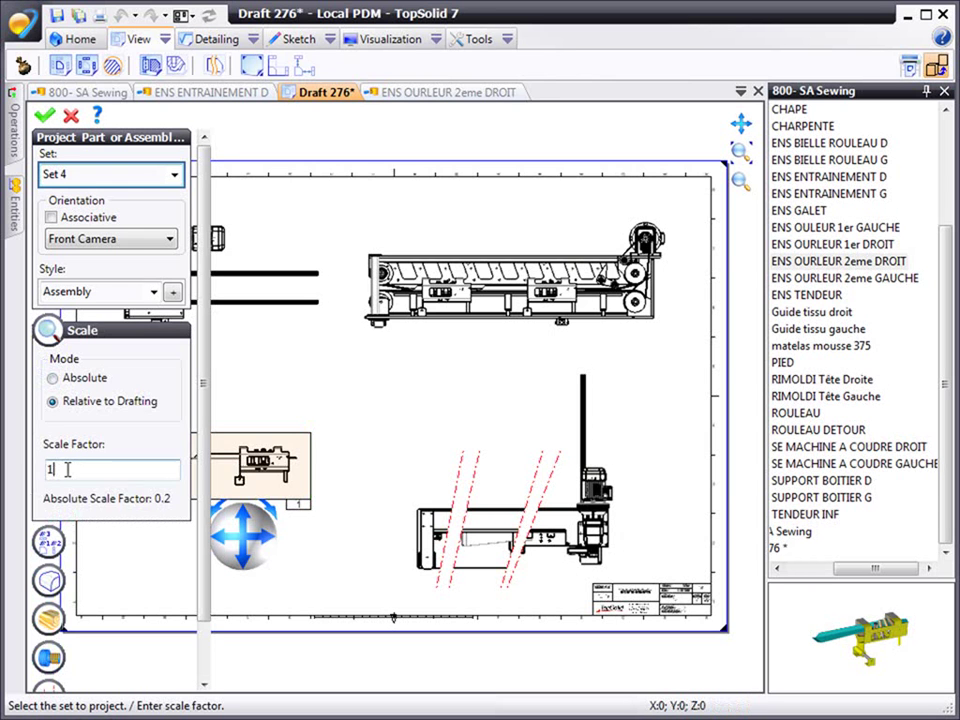
{"action": "key", "text": "BackSpace"}
{"action": "type", "text": "2"}
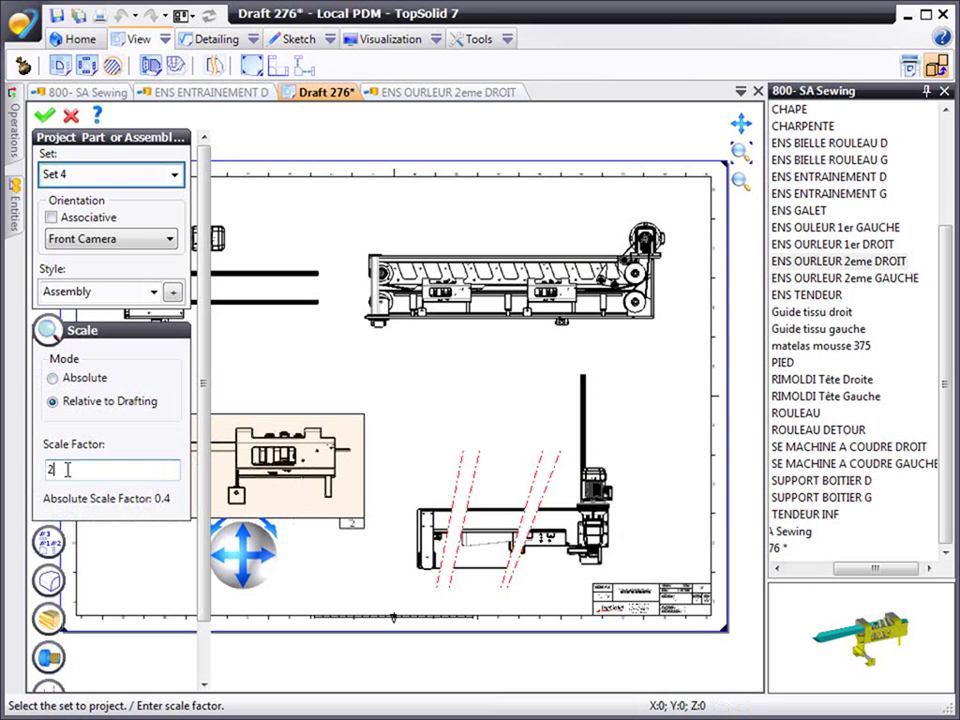
{"action": "left_click", "coordinate": [44, 116]}
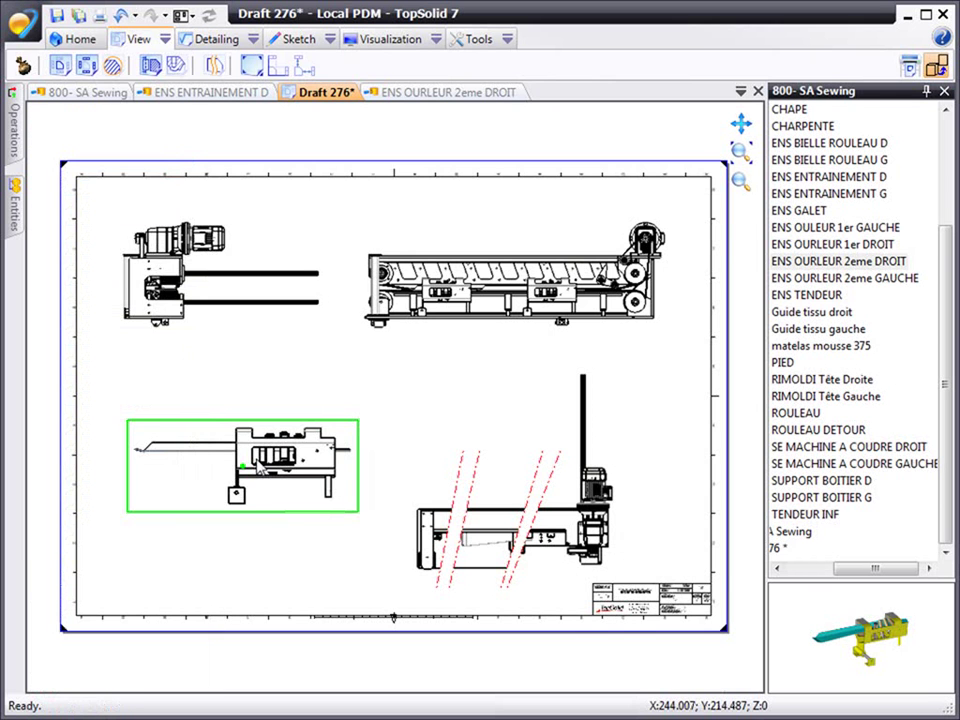
{"action": "scroll", "coordinate": [258, 468], "scroll_direction": "up", "scroll_amount": 3}
- Edit View 4 and rotate it with the gizmo arrows to a custom top-down orientation
{"action": "right_click", "coordinate": [325, 440]}
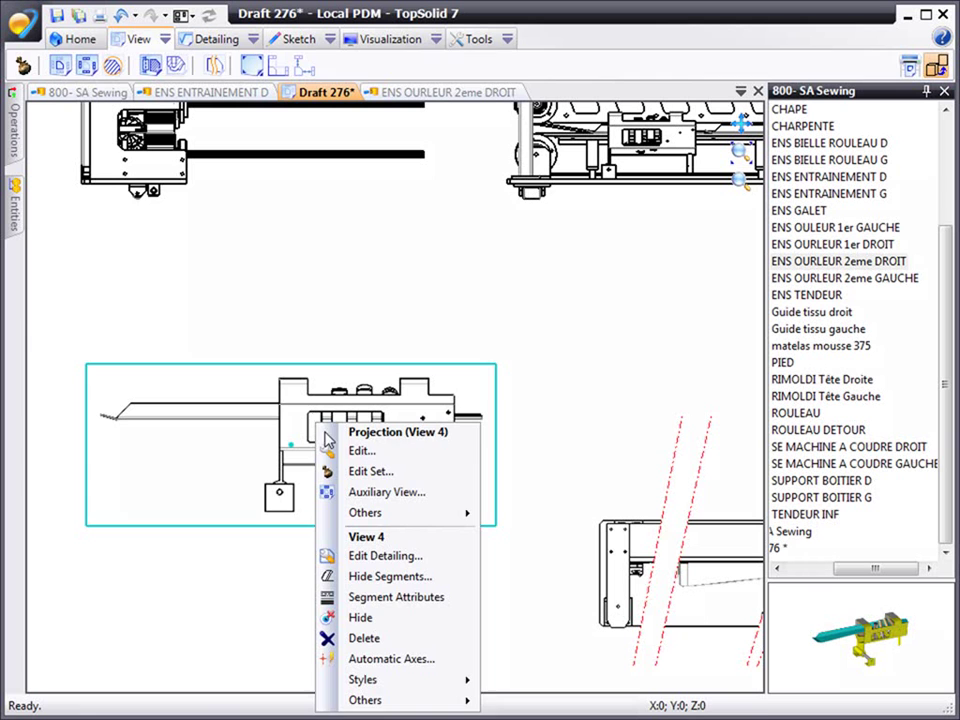
{"action": "left_click", "coordinate": [350, 451]}
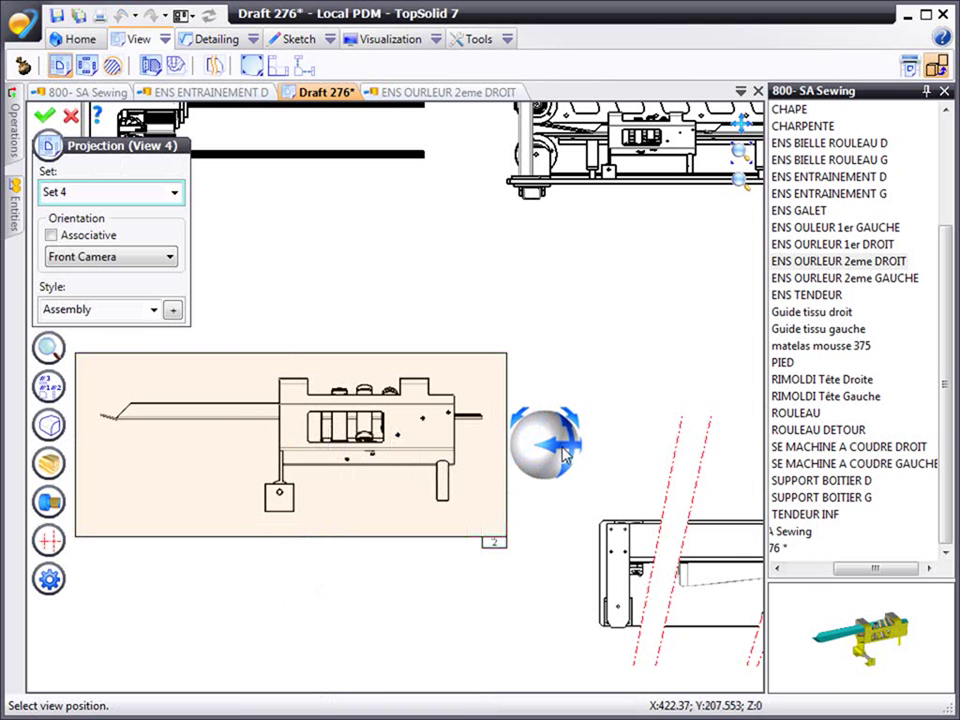
{"action": "left_click", "coordinate": [565, 455]}
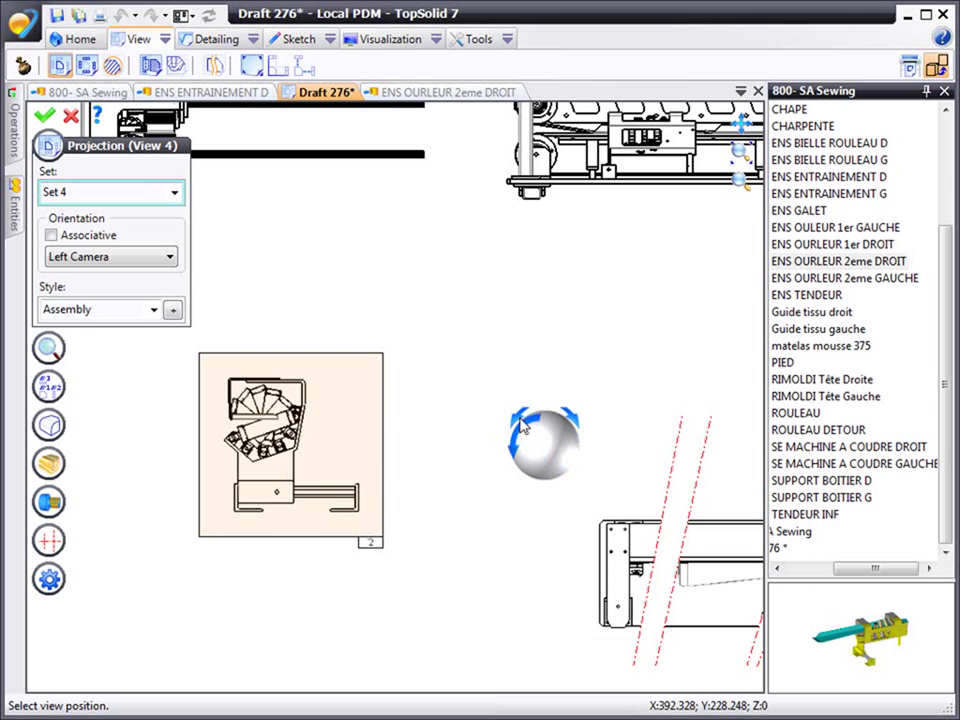
{"action": "left_click", "coordinate": [521, 425]}
{"action": "left_click", "coordinate": [521, 425]}
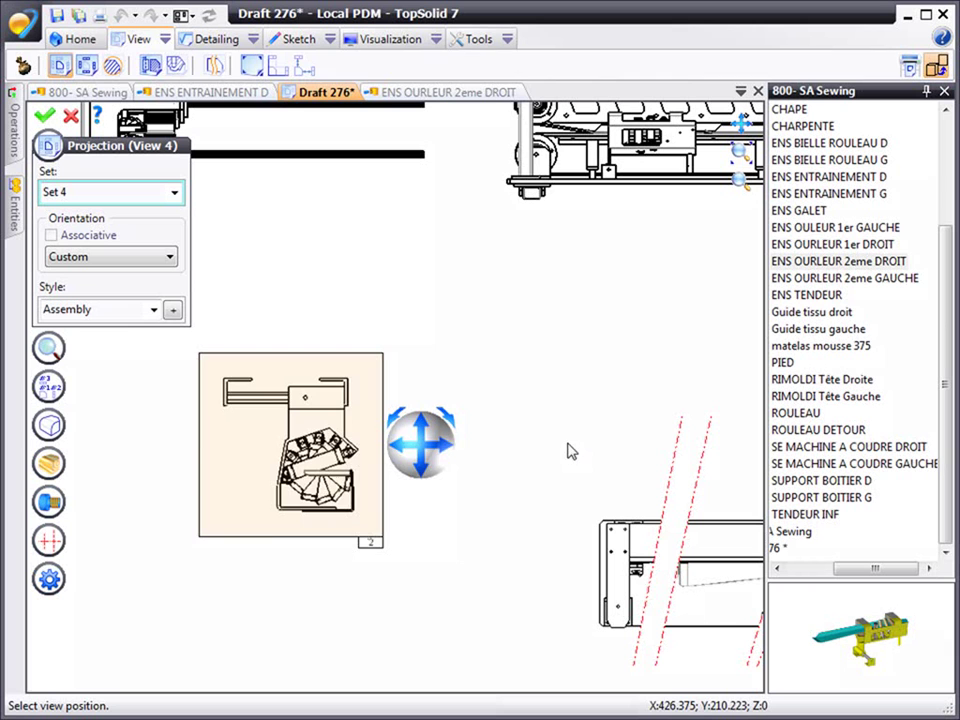
{"action": "left_click", "coordinate": [451, 447]}
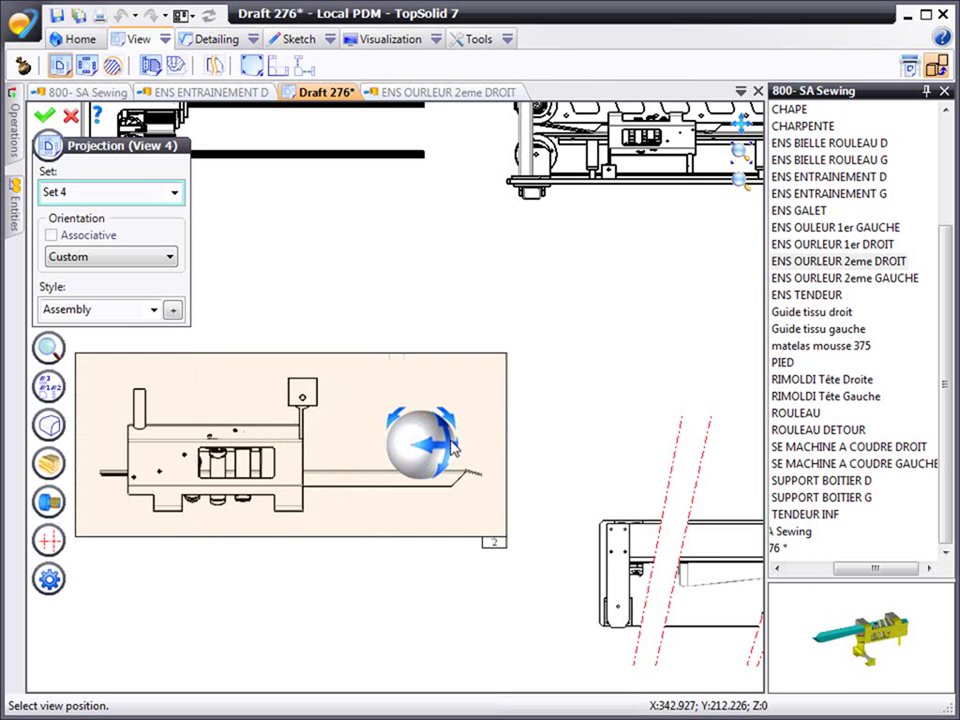
{"action": "left_click", "coordinate": [452, 447]}
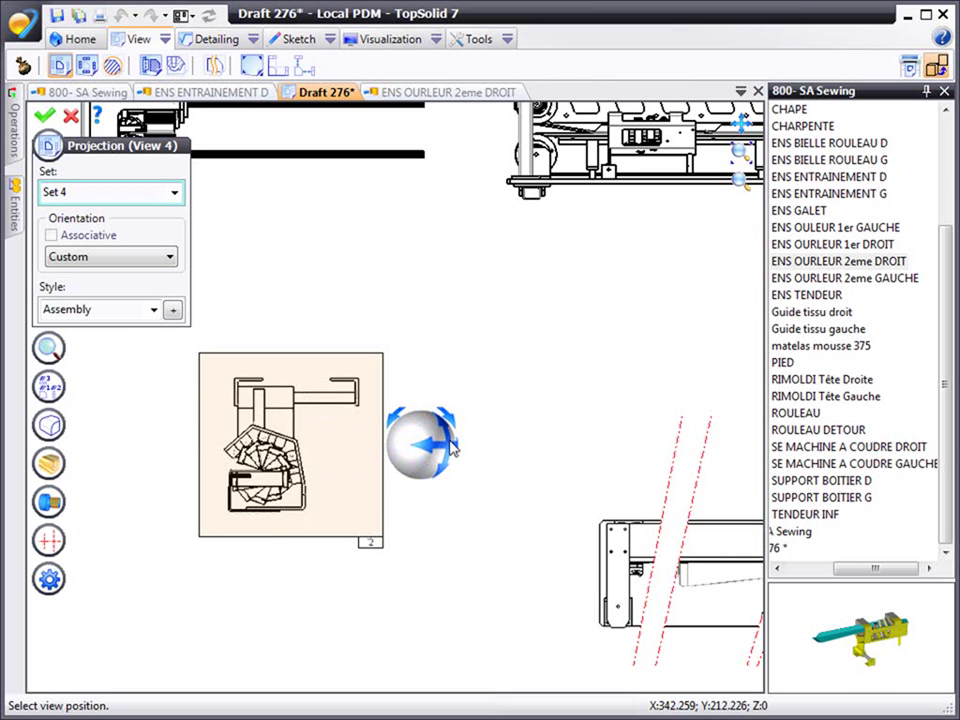
{"action": "left_click", "coordinate": [44, 116]}
{"action": "scroll", "coordinate": [240, 402], "scroll_direction": "up", "scroll_amount": 3}
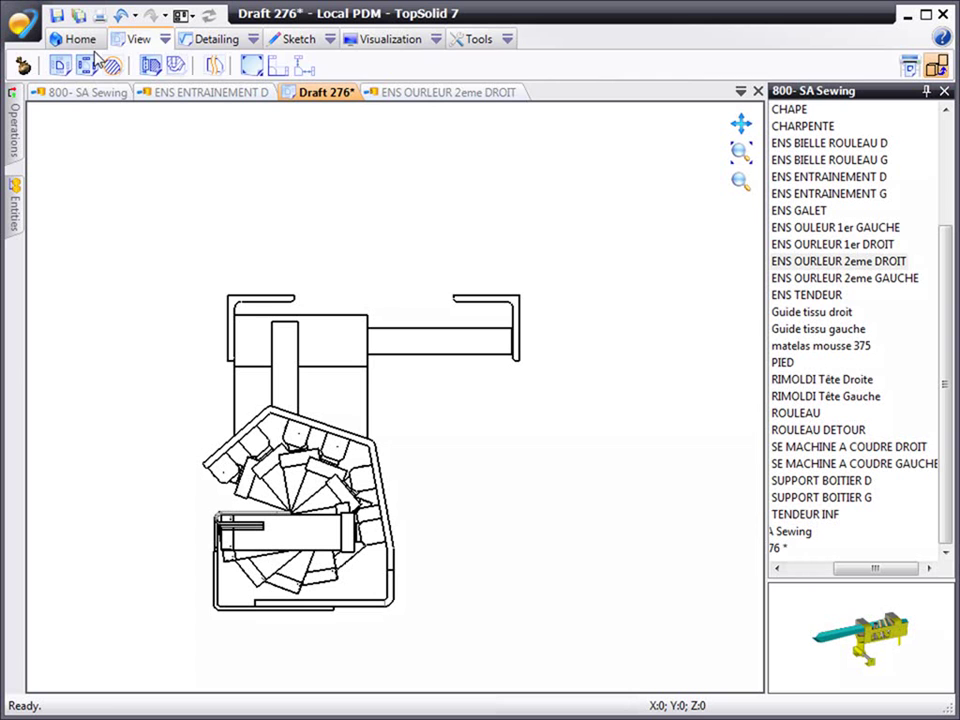
- Generate automatic red dash-dot centre axes on the hemmer's View 4
{"action": "left_click", "coordinate": [205, 39]}
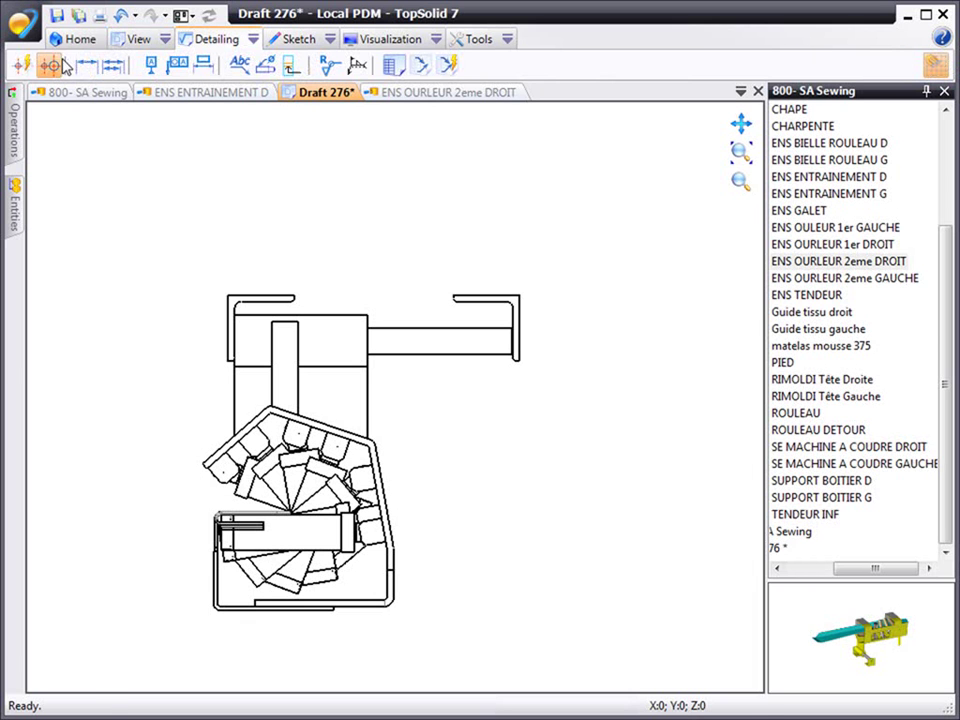
{"action": "left_click", "coordinate": [22, 65]}
{"action": "left_click", "coordinate": [244, 350]}
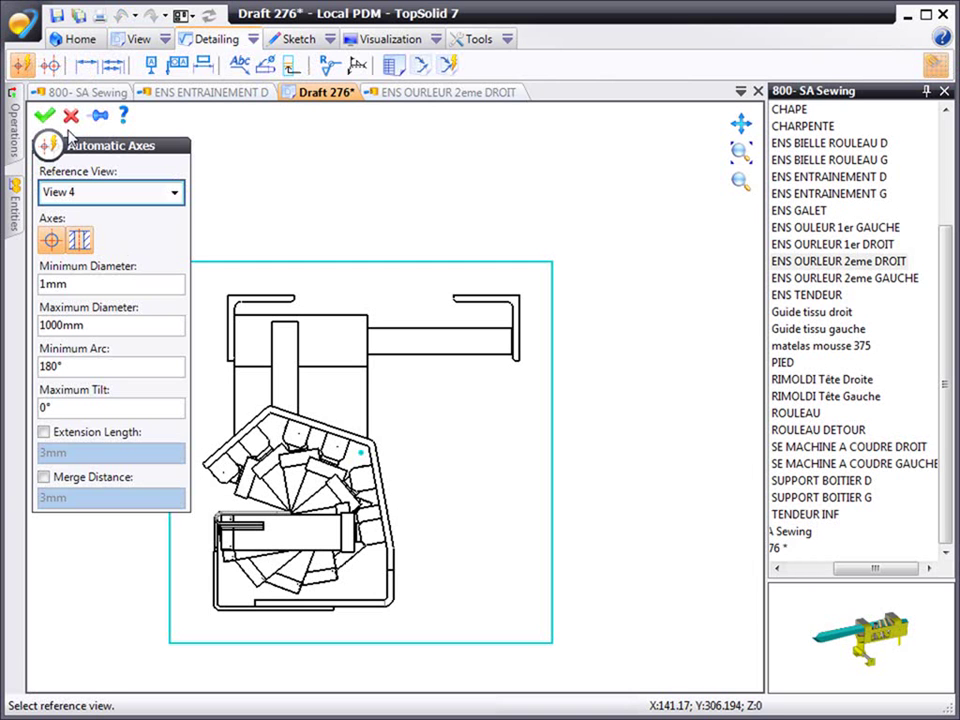
{"action": "left_click", "coordinate": [52, 115]}
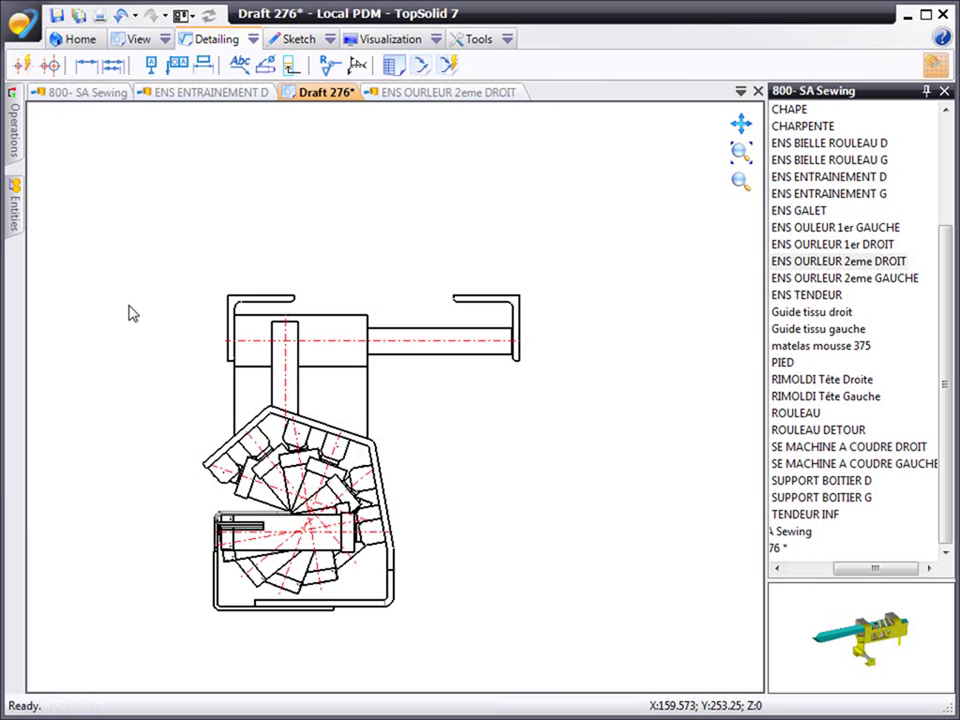
{"action": "scroll", "coordinate": [208, 510], "scroll_direction": "up", "scroll_amount": 2}
{"action": "scroll", "coordinate": [456, 628], "scroll_direction": "up", "scroll_amount": 1}
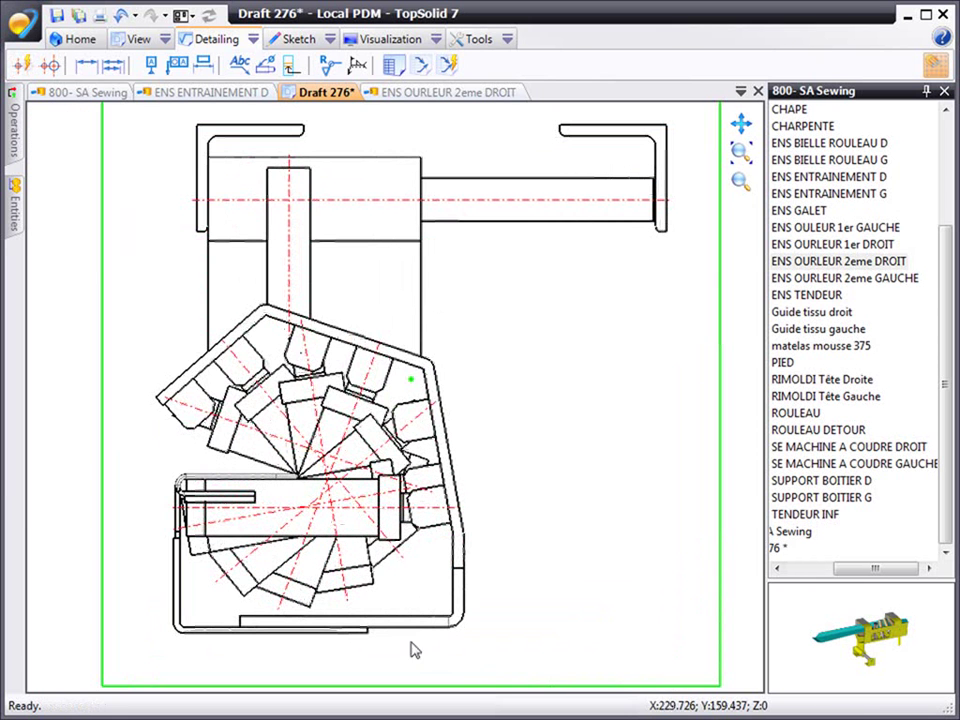
- Dimension the 136 overall width between the view's side edges, placed below it
{"action": "left_click", "coordinate": [203, 65]}
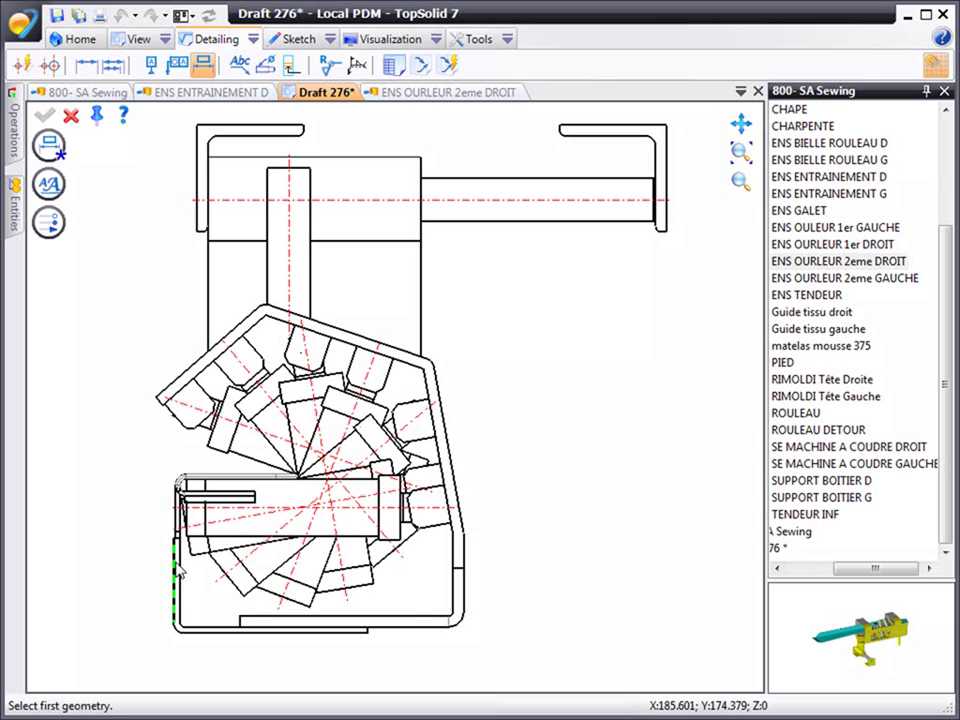
{"action": "left_click", "coordinate": [175, 598]}
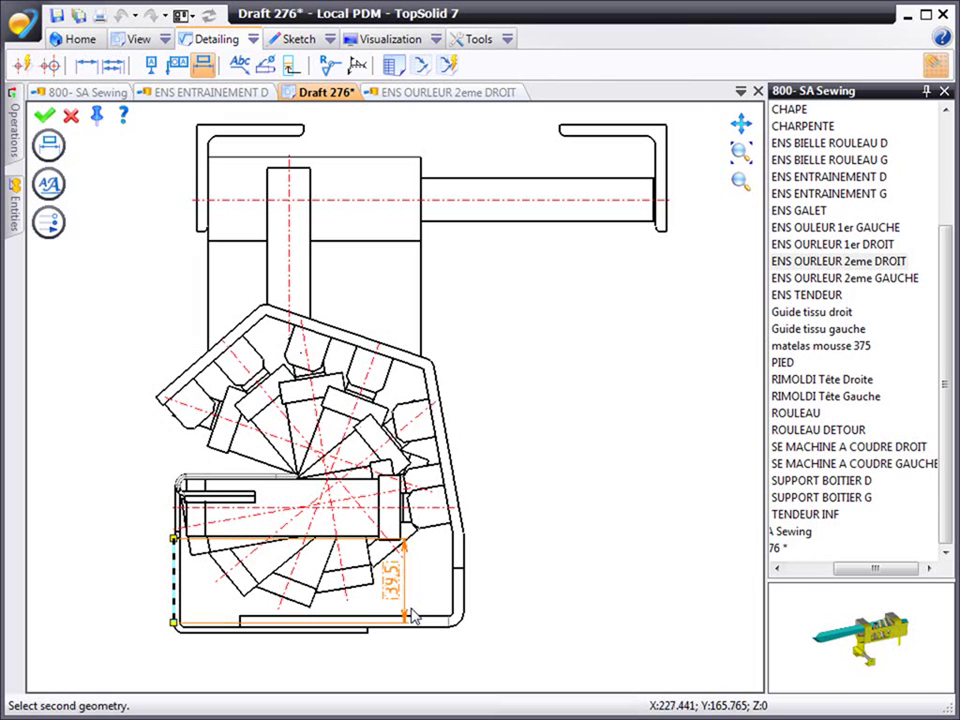
{"action": "left_click", "coordinate": [462, 600]}
{"action": "left_click", "coordinate": [378, 676]}
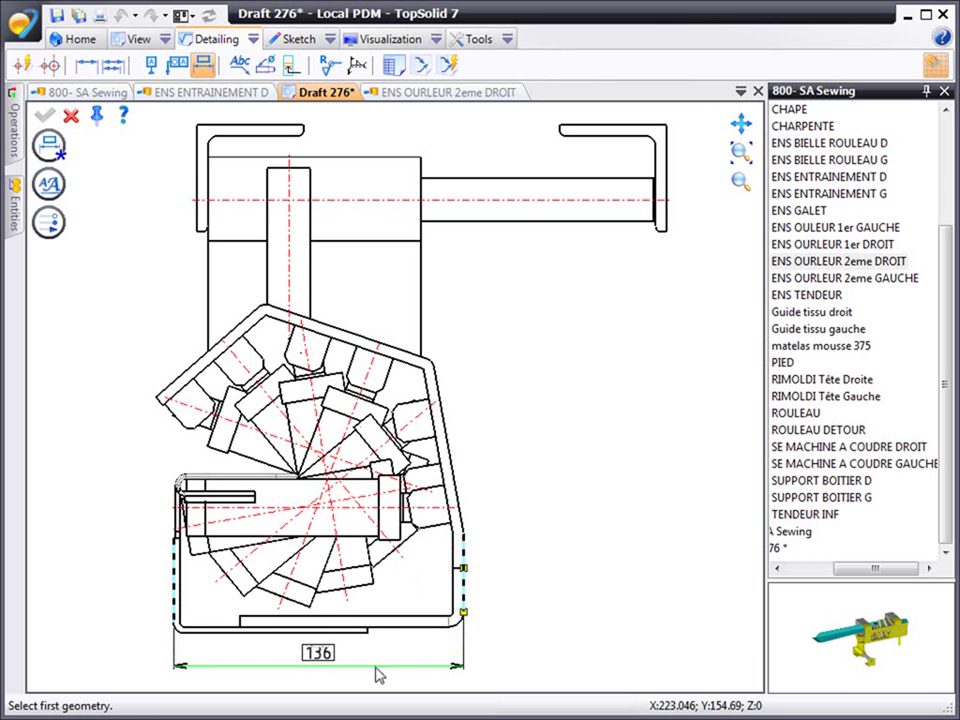
- Add the 5 linear dimension between the inner and outer bottom lines
{"action": "left_click", "coordinate": [86, 65]}
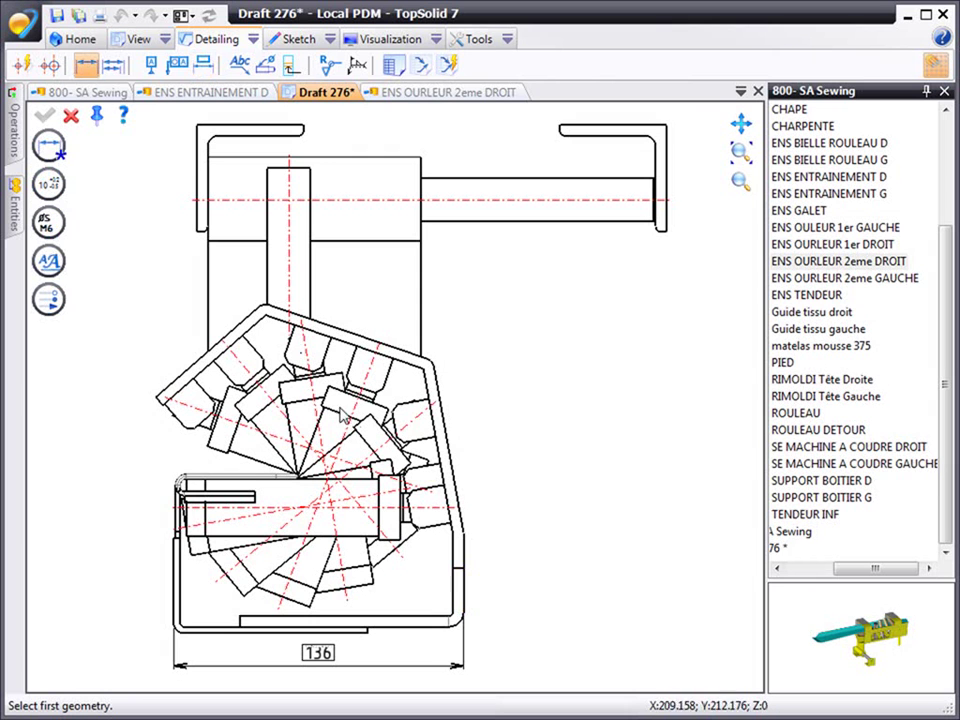
{"action": "left_click", "coordinate": [422, 621]}
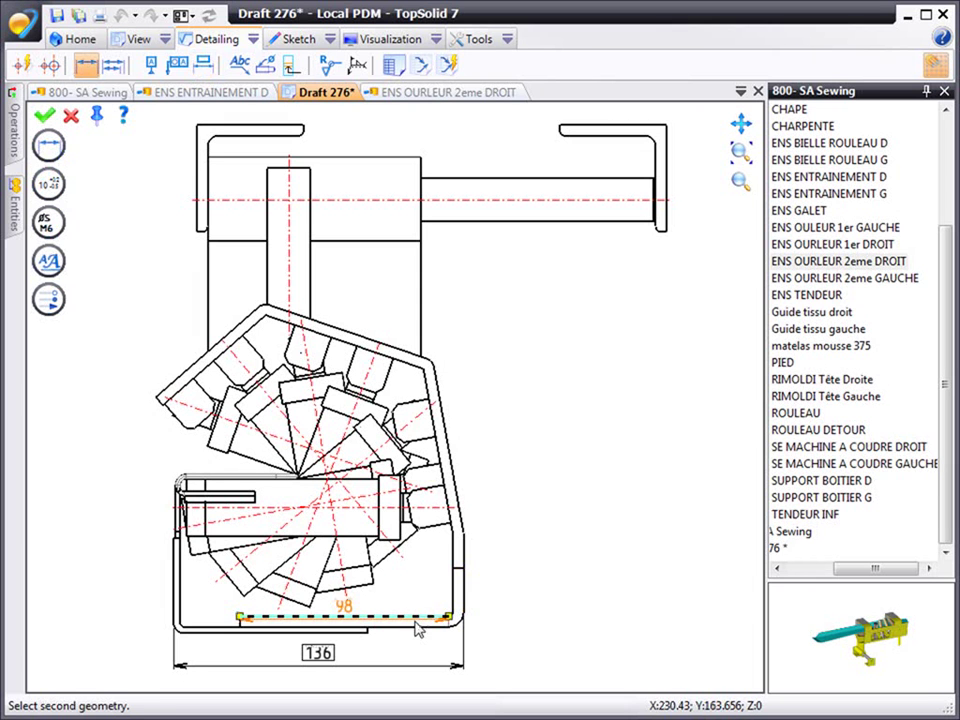
{"action": "left_click", "coordinate": [402, 626]}
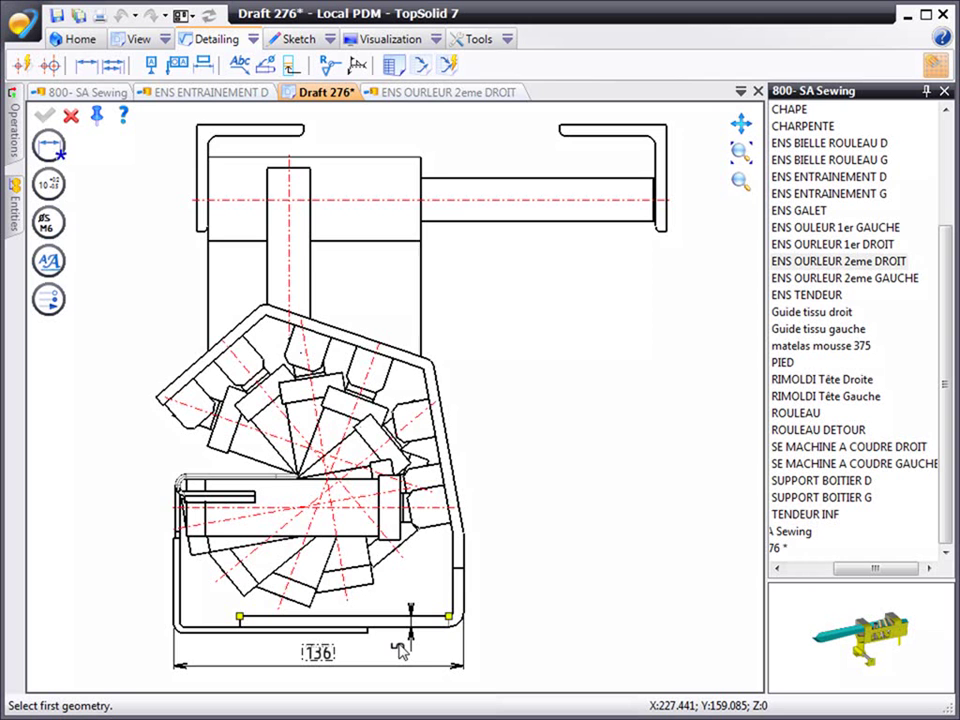
{"action": "scroll", "coordinate": [412, 637], "scroll_direction": "up", "scroll_amount": 1}
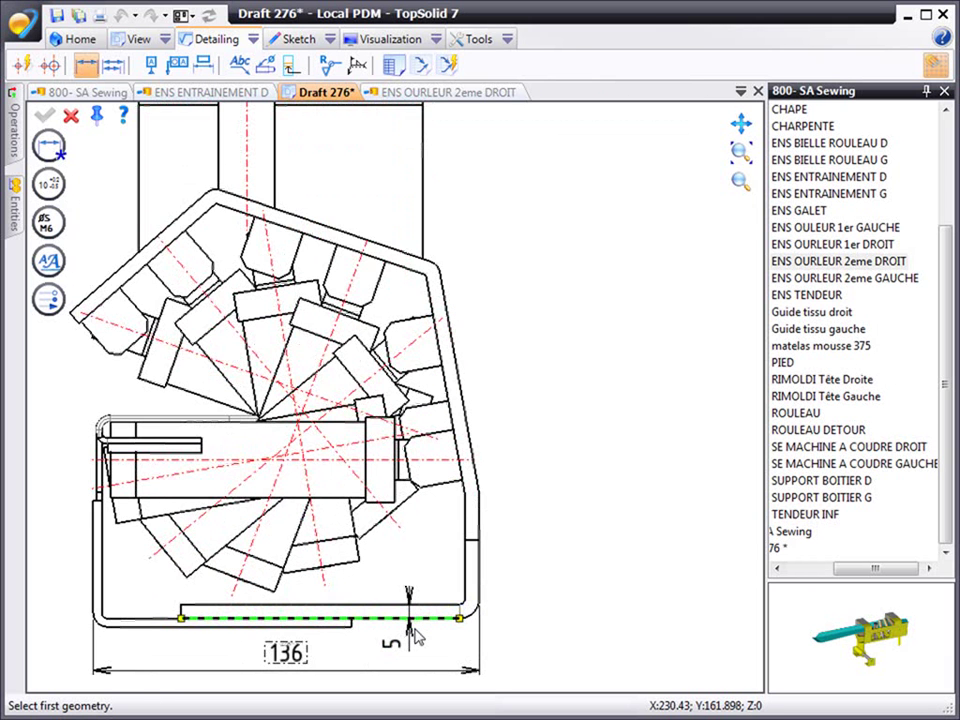
{"action": "scroll", "coordinate": [415, 637], "scroll_direction": "up", "scroll_amount": 1}
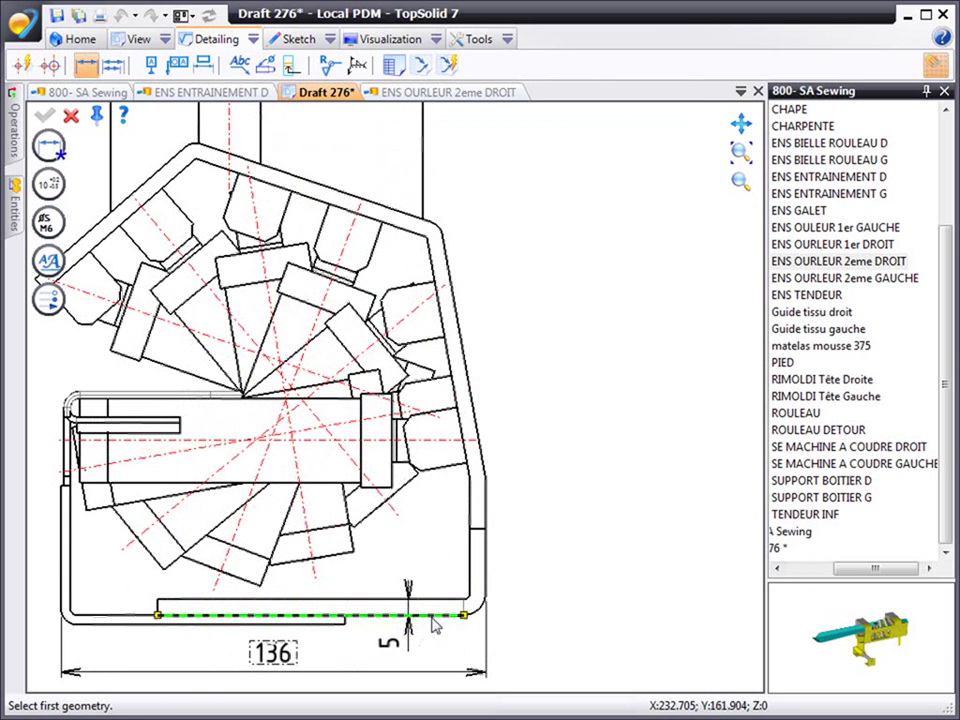
- Add the 124,79 height dimension from the bottom line to the top-right corner
{"action": "left_click", "coordinate": [436, 616]}
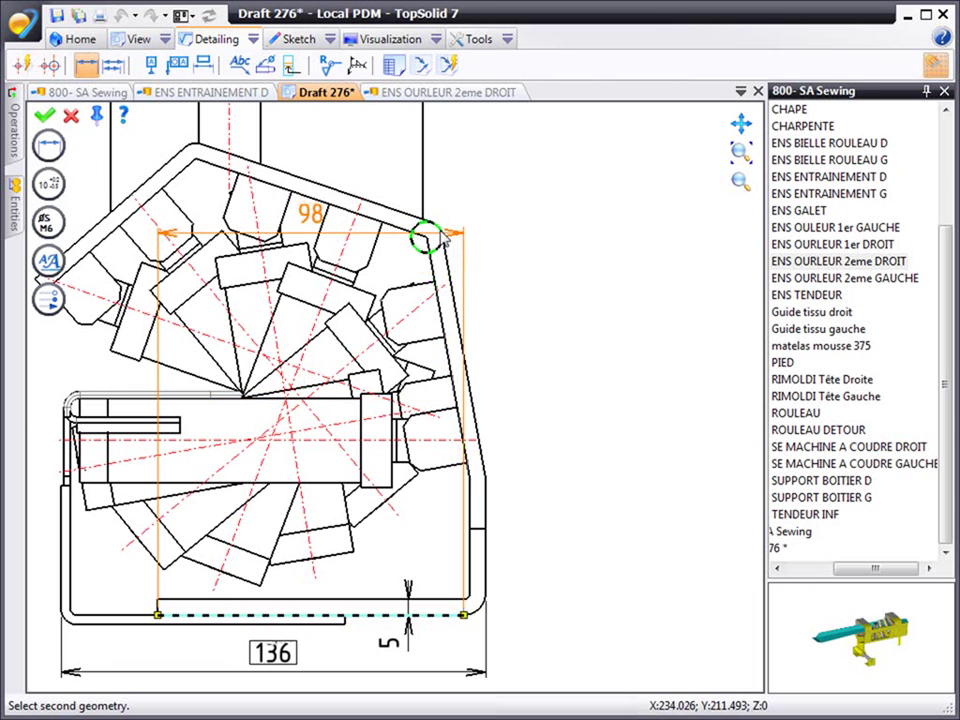
{"action": "left_click", "coordinate": [441, 225]}
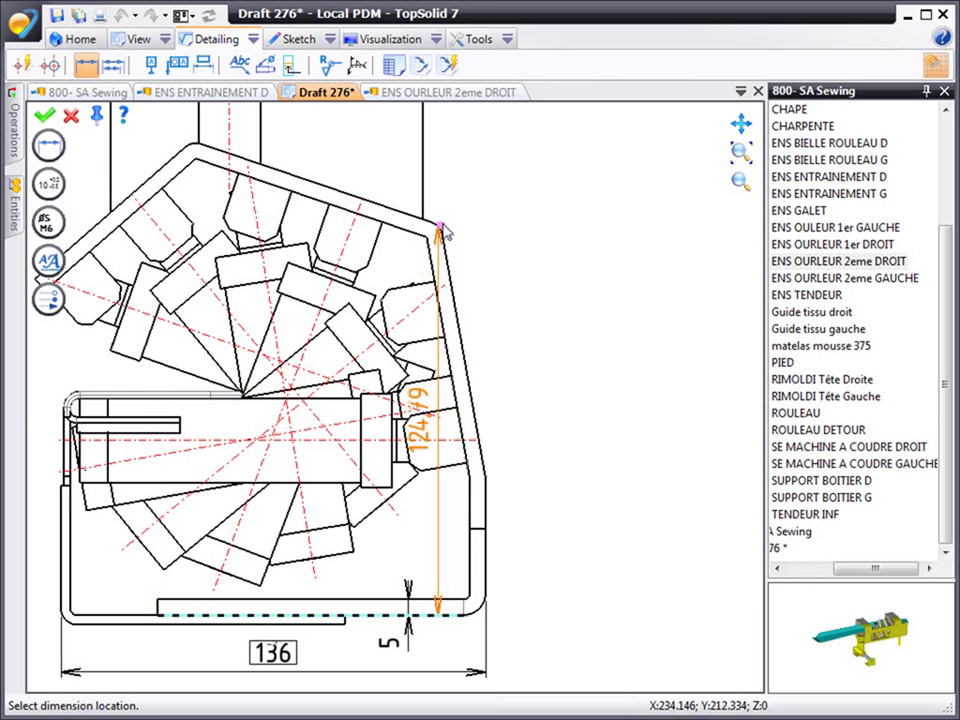
{"action": "left_click", "coordinate": [590, 272]}
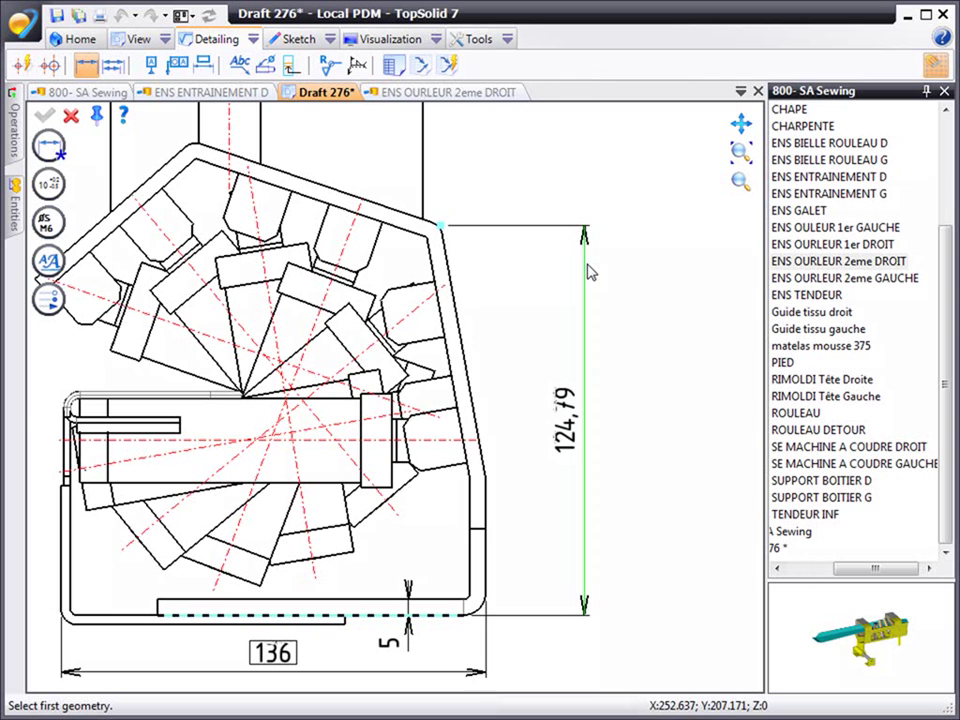
{"action": "scroll", "coordinate": [617, 530], "scroll_direction": "down", "scroll_amount": 2}
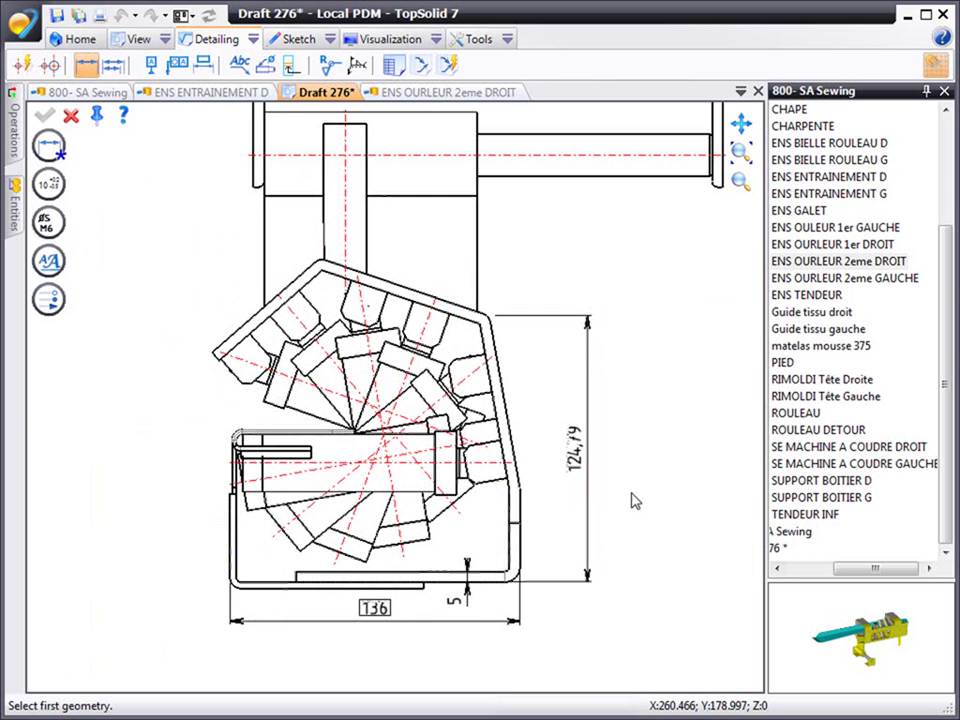
{"action": "scroll", "coordinate": [656, 463], "scroll_direction": "down", "scroll_amount": 1}
{"action": "scroll", "coordinate": [656, 470], "scroll_direction": "down", "scroll_amount": 1}
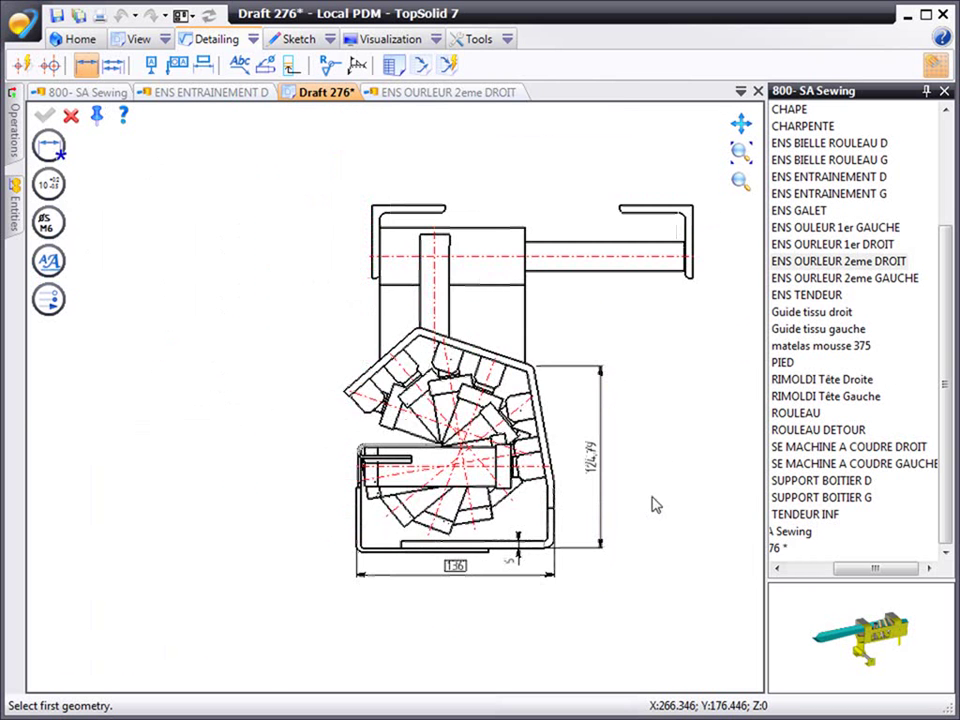
{"action": "scroll", "coordinate": [595, 172], "scroll_direction": "up", "scroll_amount": 2}
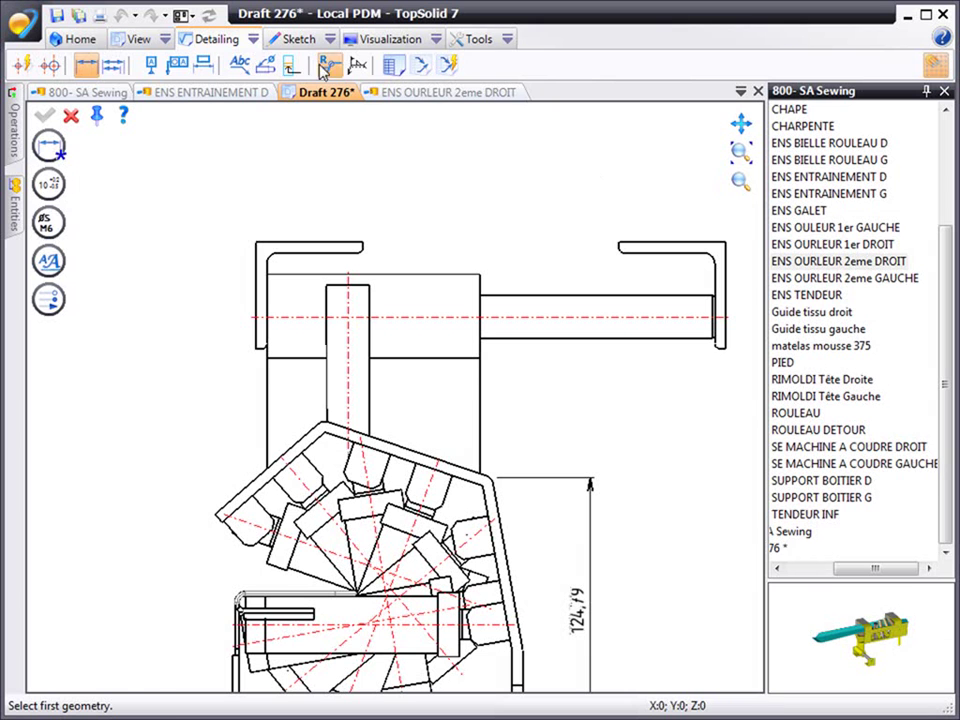
- Place the predefined 'To control' text with leaders on the right and left top edges of the hemmer view
{"action": "left_click", "coordinate": [243, 64]}
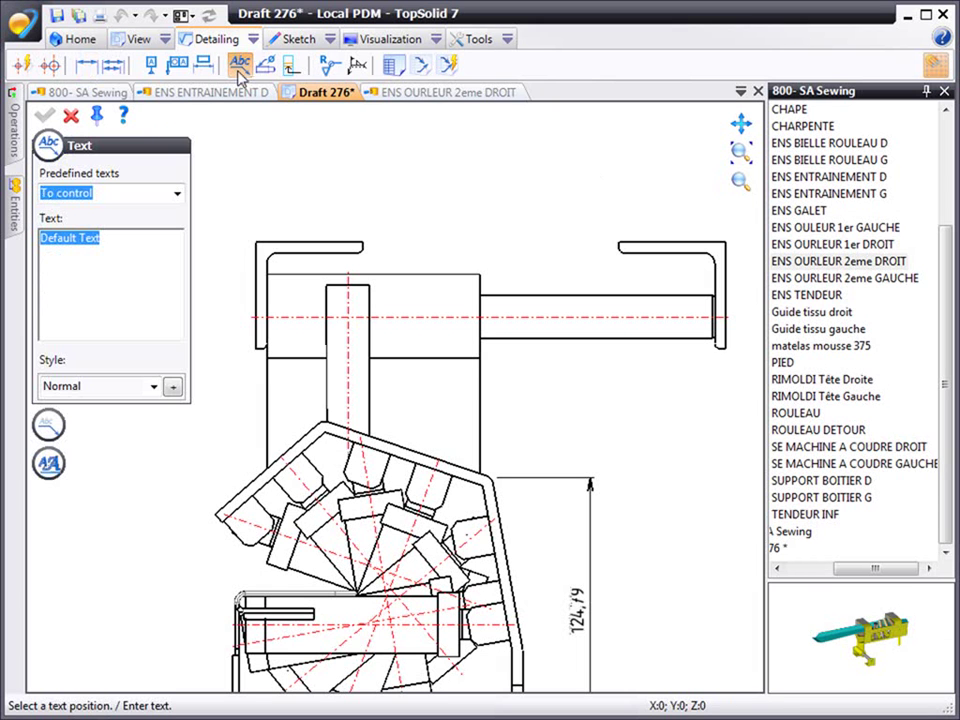
{"action": "left_click", "coordinate": [176, 200]}
{"action": "left_click", "coordinate": [129, 227]}
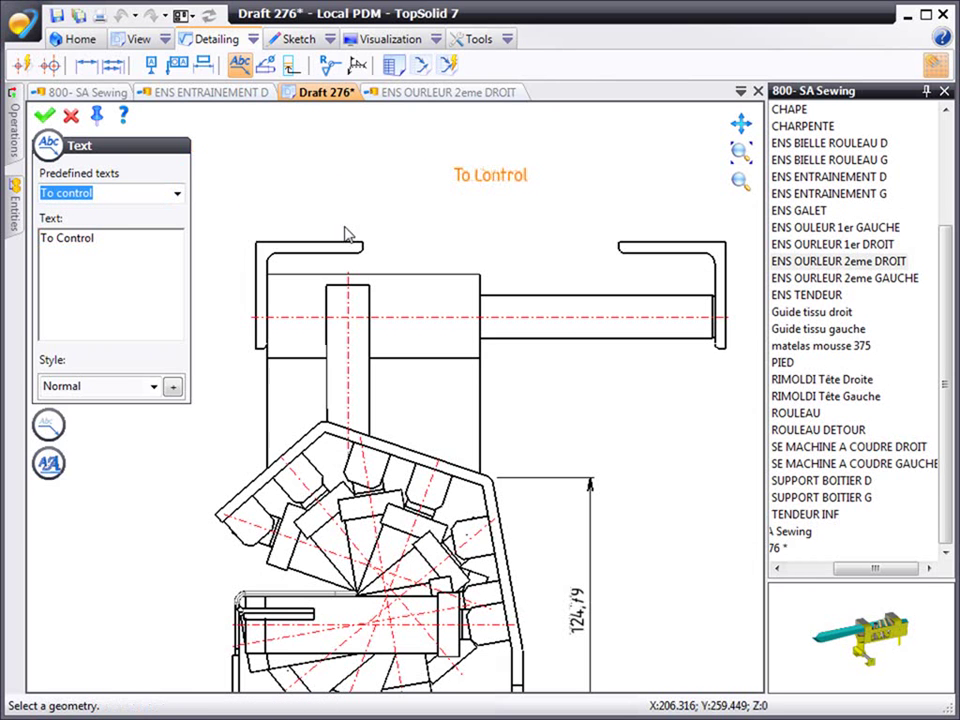
{"action": "left_click", "coordinate": [642, 248]}
{"action": "scroll", "coordinate": [598, 221], "scroll_direction": "up", "scroll_amount": 3}
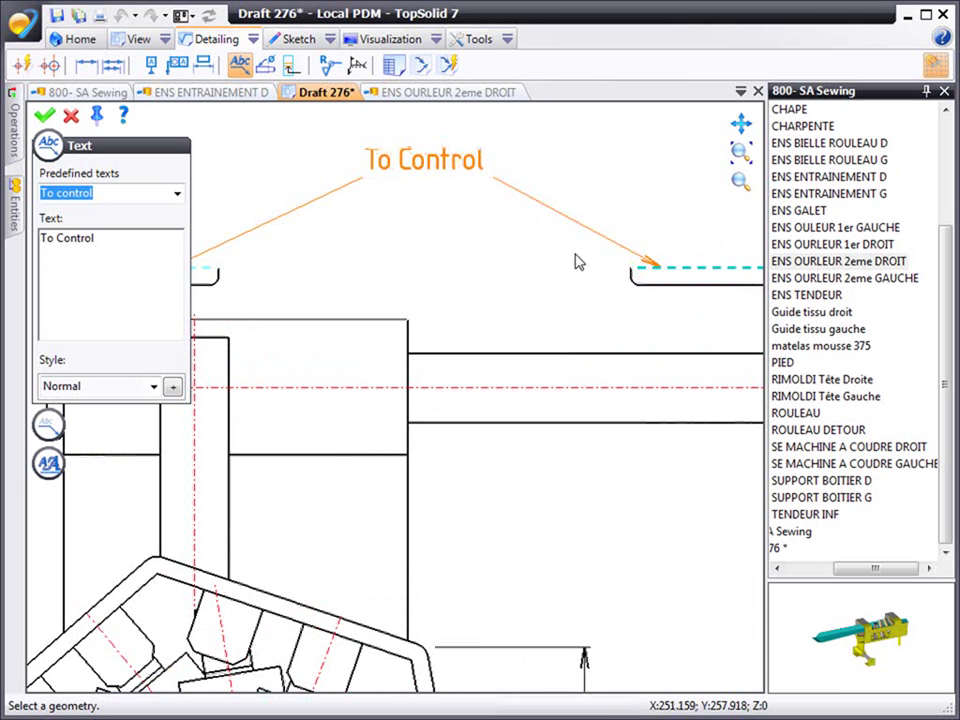
{"action": "left_click", "coordinate": [544, 275]}
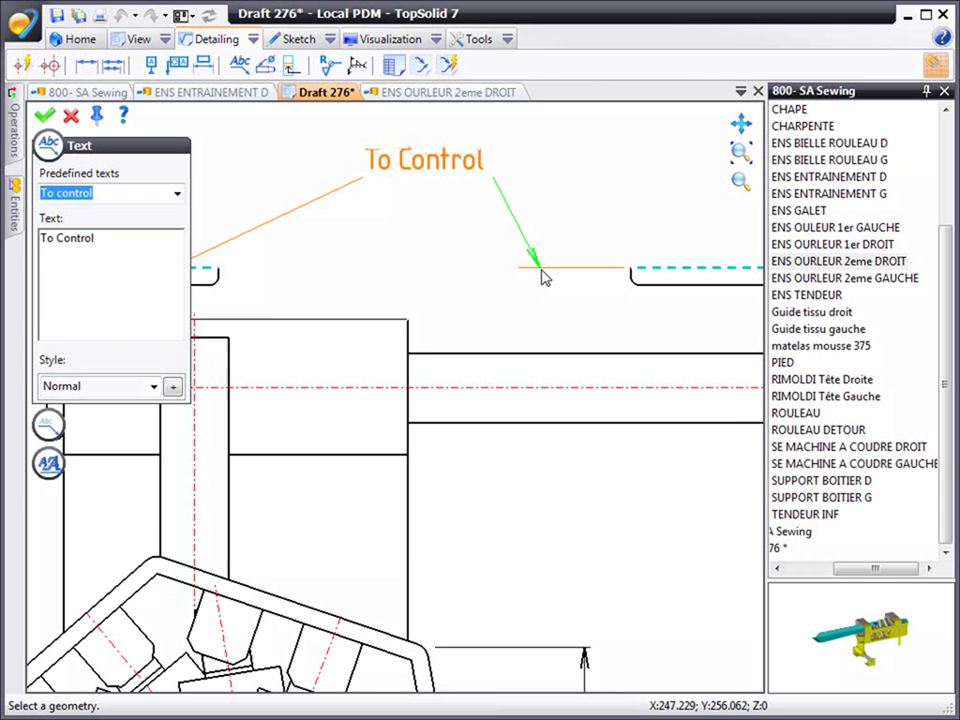
{"action": "scroll", "coordinate": [506, 328], "scroll_direction": "down", "scroll_amount": 3}
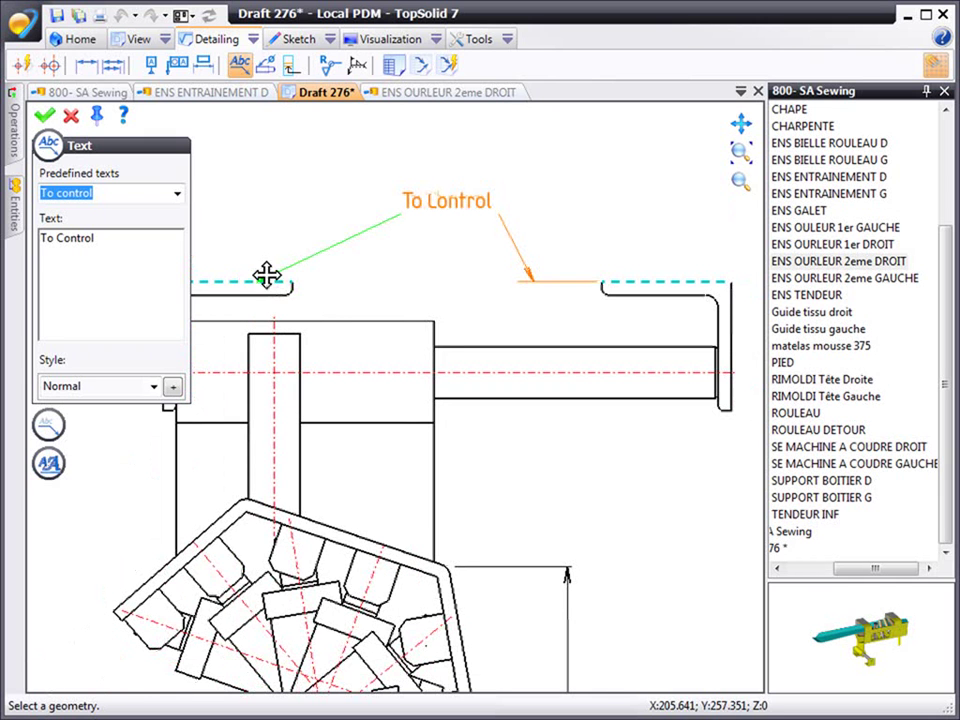
{"action": "left_click", "coordinate": [347, 283]}
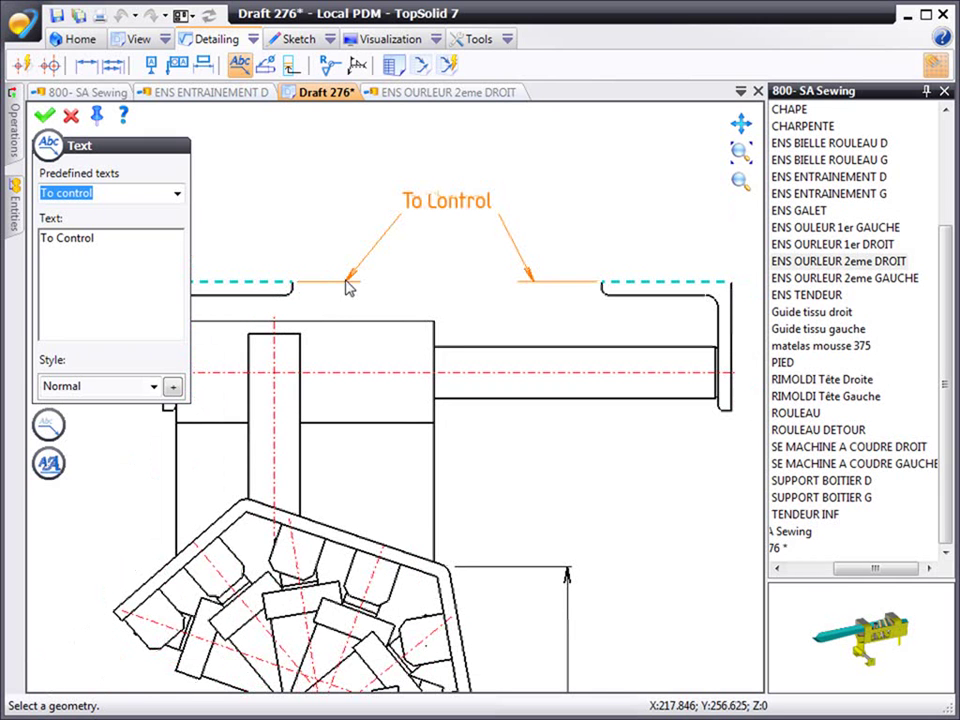
{"action": "left_click", "coordinate": [44, 116]}
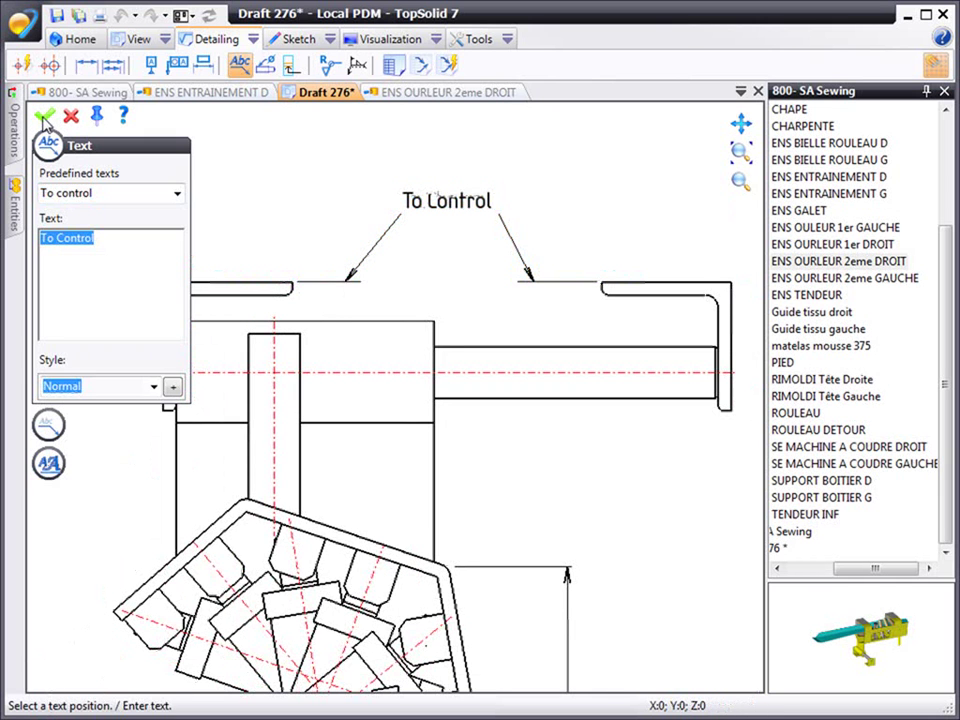
{"action": "left_click", "coordinate": [70, 116]}
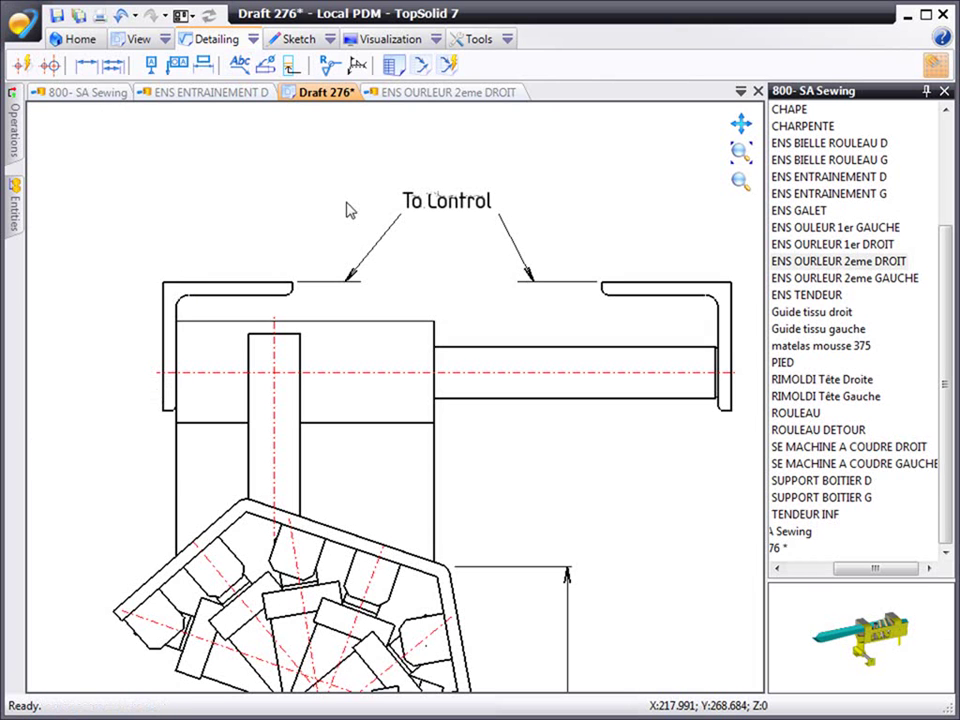
- Zoom to fit so the whole Draft 276 sheet with all its views is visible
{"action": "left_click", "coordinate": [743, 163]}
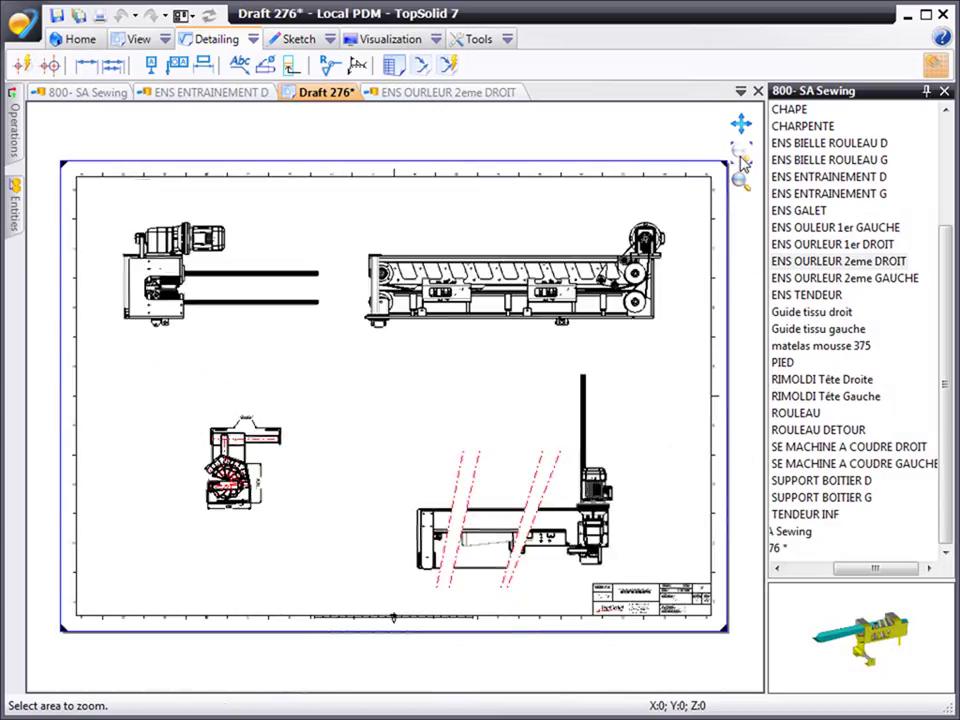